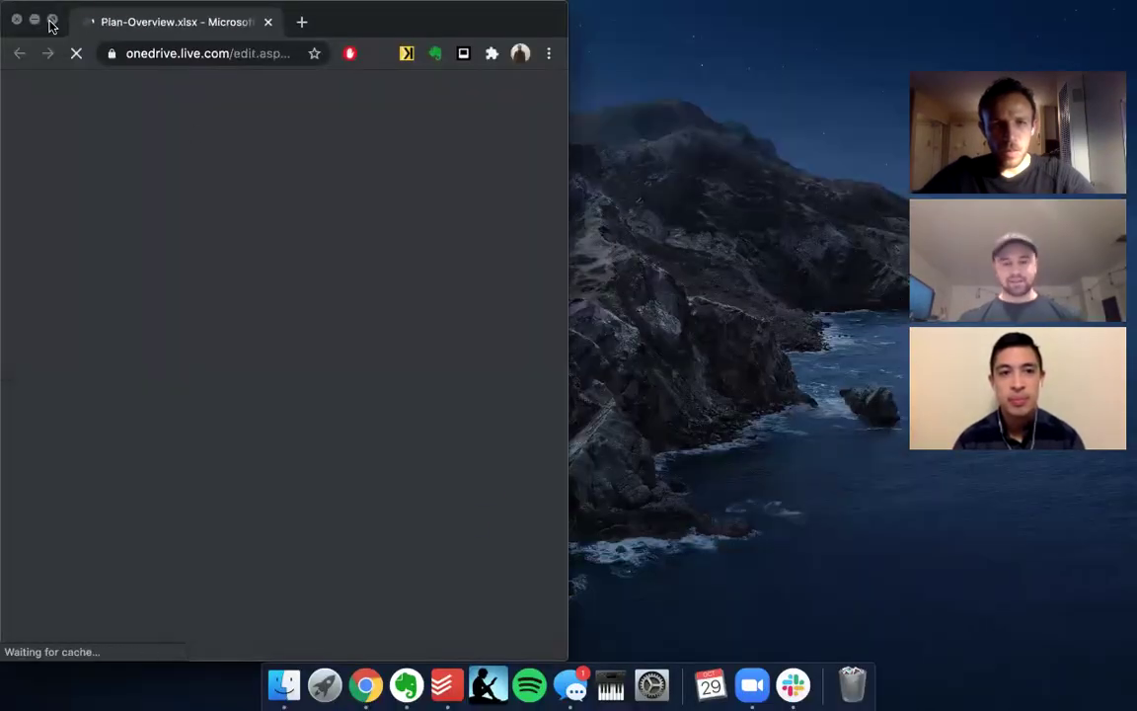
Make the browser window full screen, switch to Slack and expand the Direct messages list.
left_click(52, 20)
key("super+Tab")
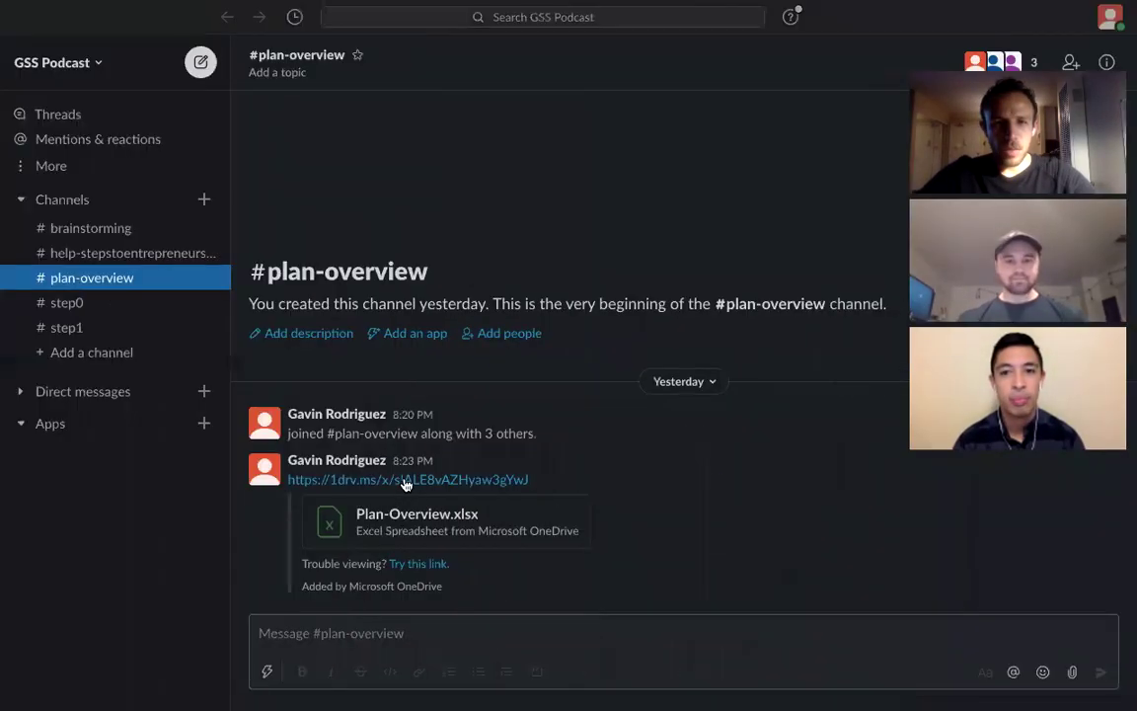
left_click(19, 393)
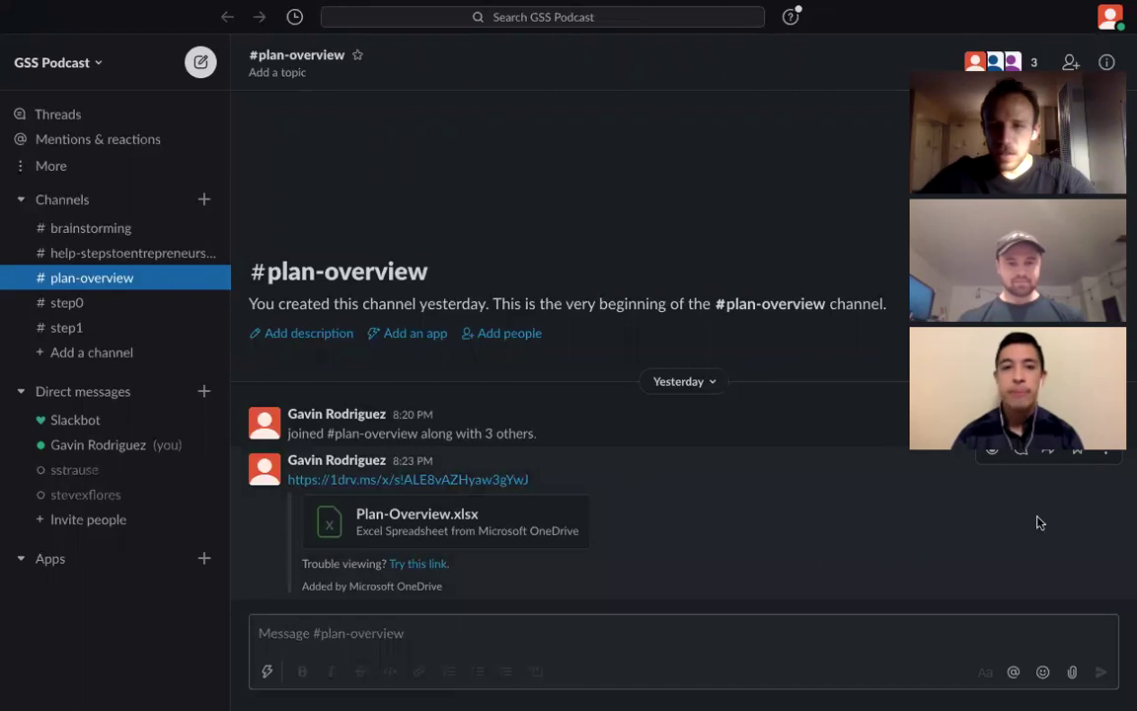
left_click(1107, 452)
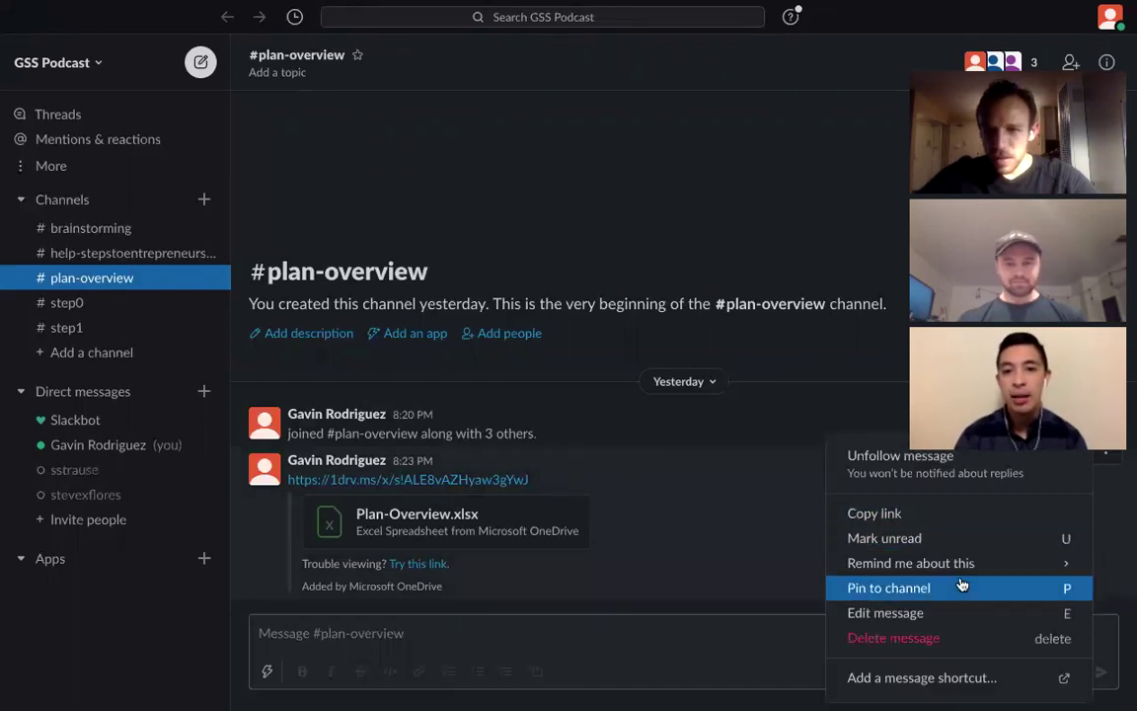
left_click(759, 497)
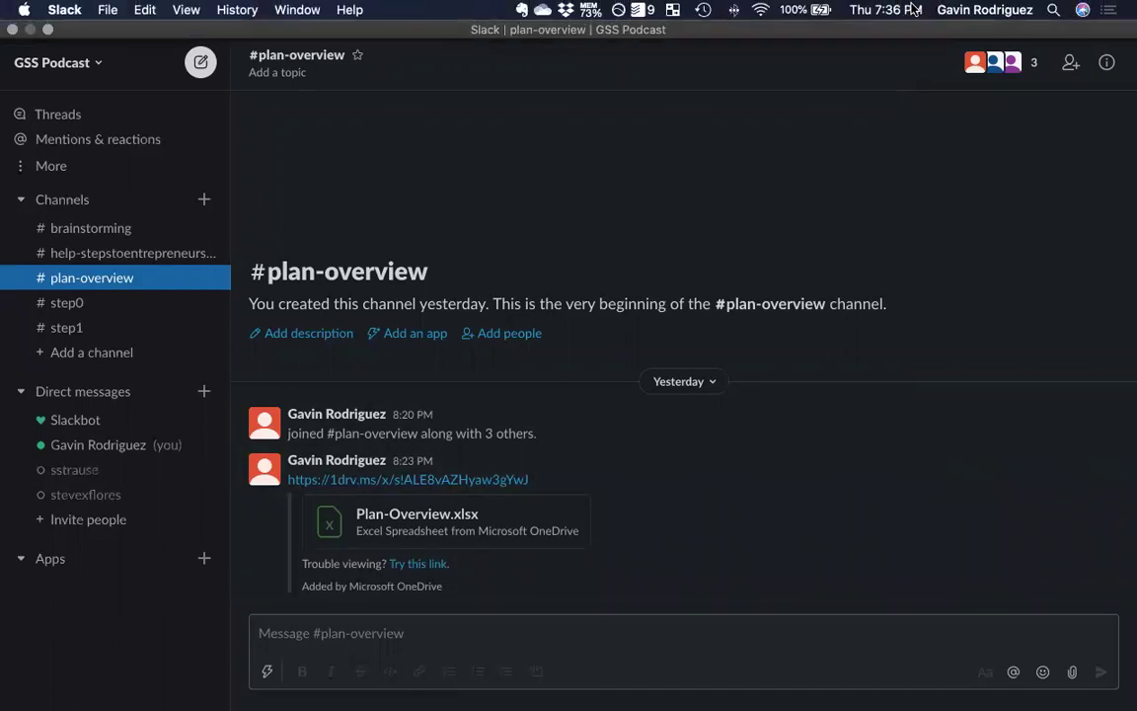
left_click(502, 334)
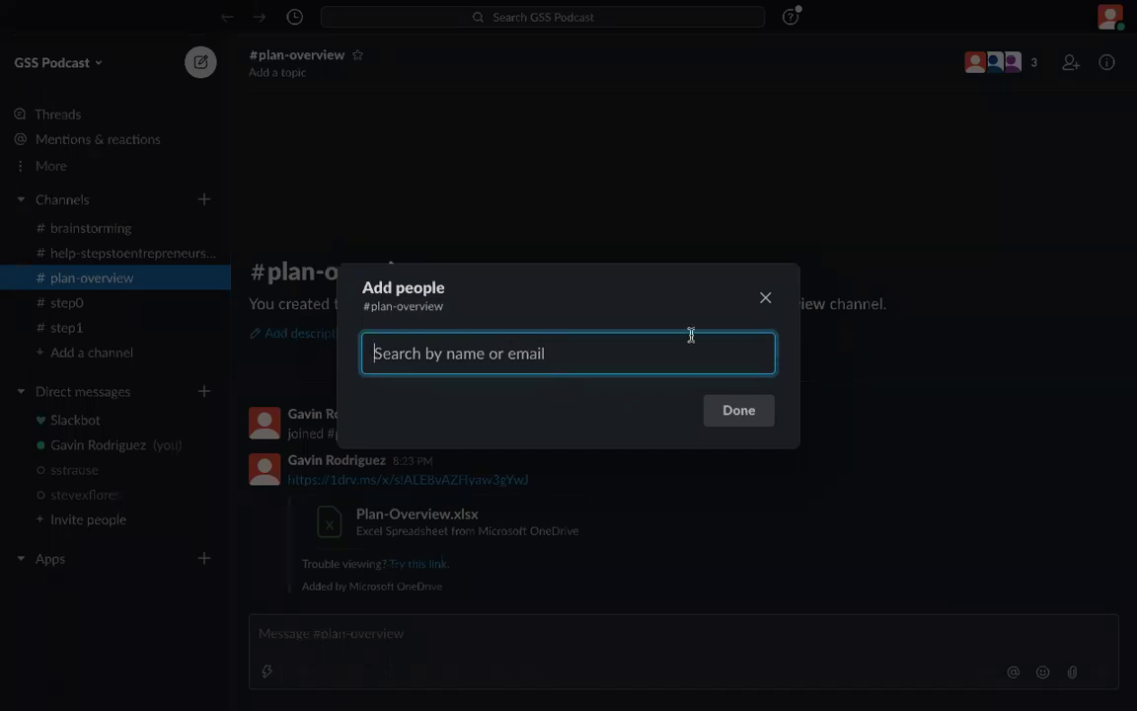
left_click(765, 297)
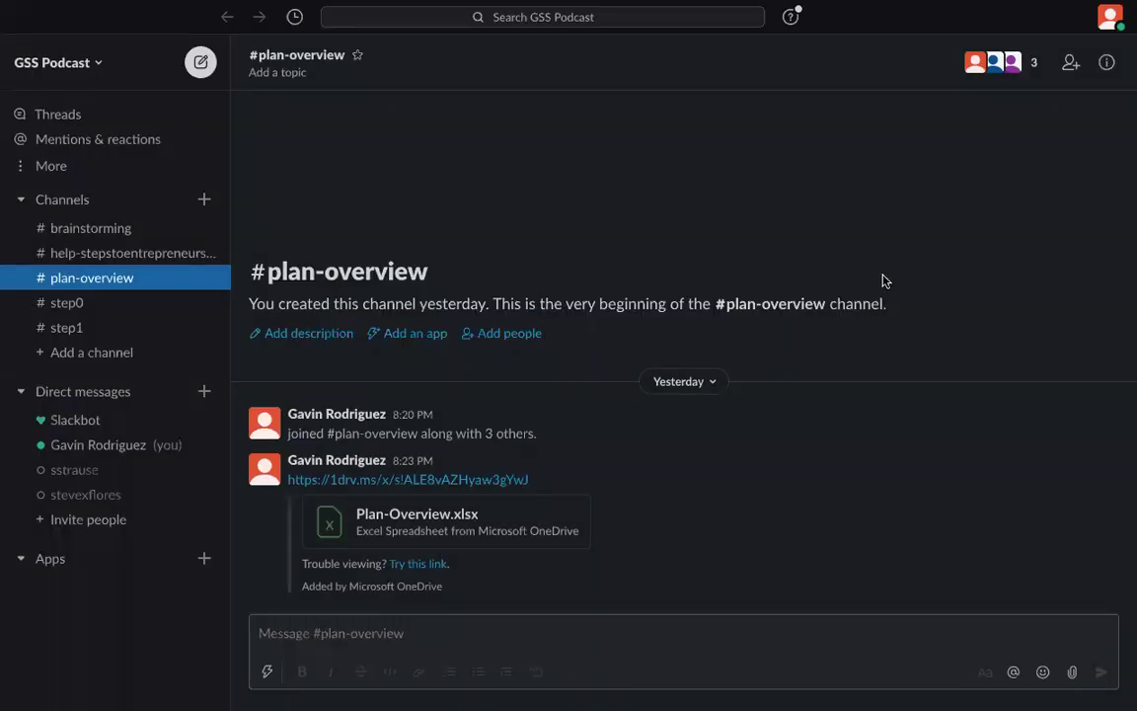
Switch to the Plan-Overview workbook in the browser and review the scheduled dates and topics in A2:B14.
key("ctrl+Left")
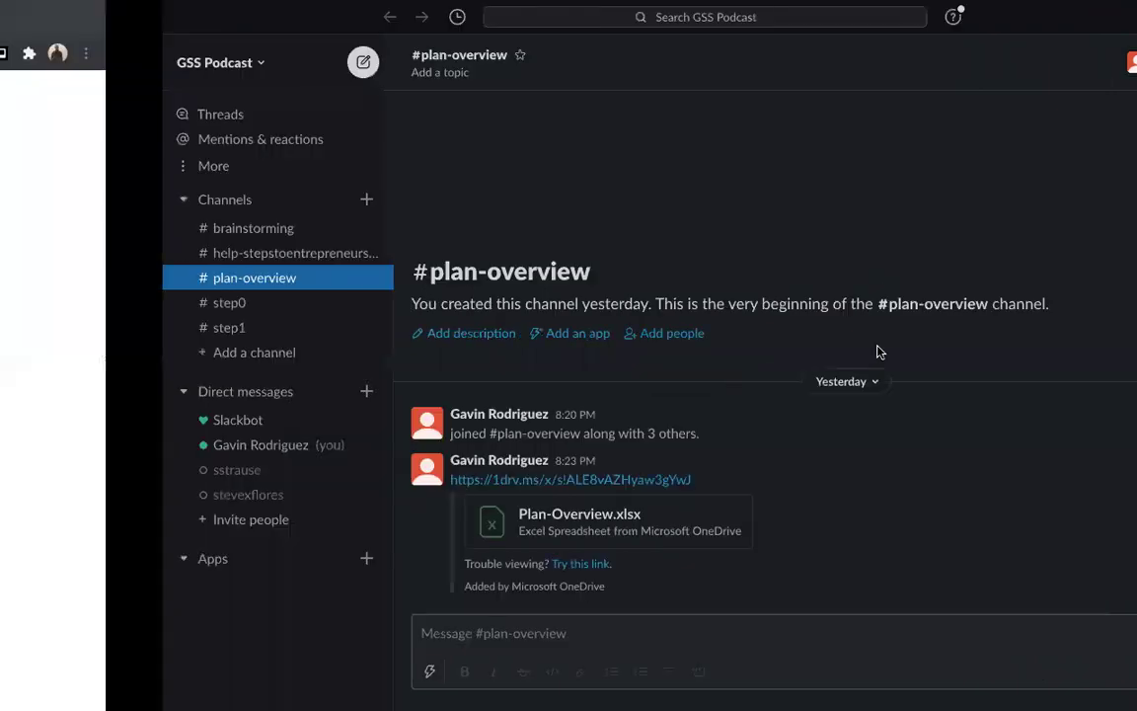
key("ctrl+Right")
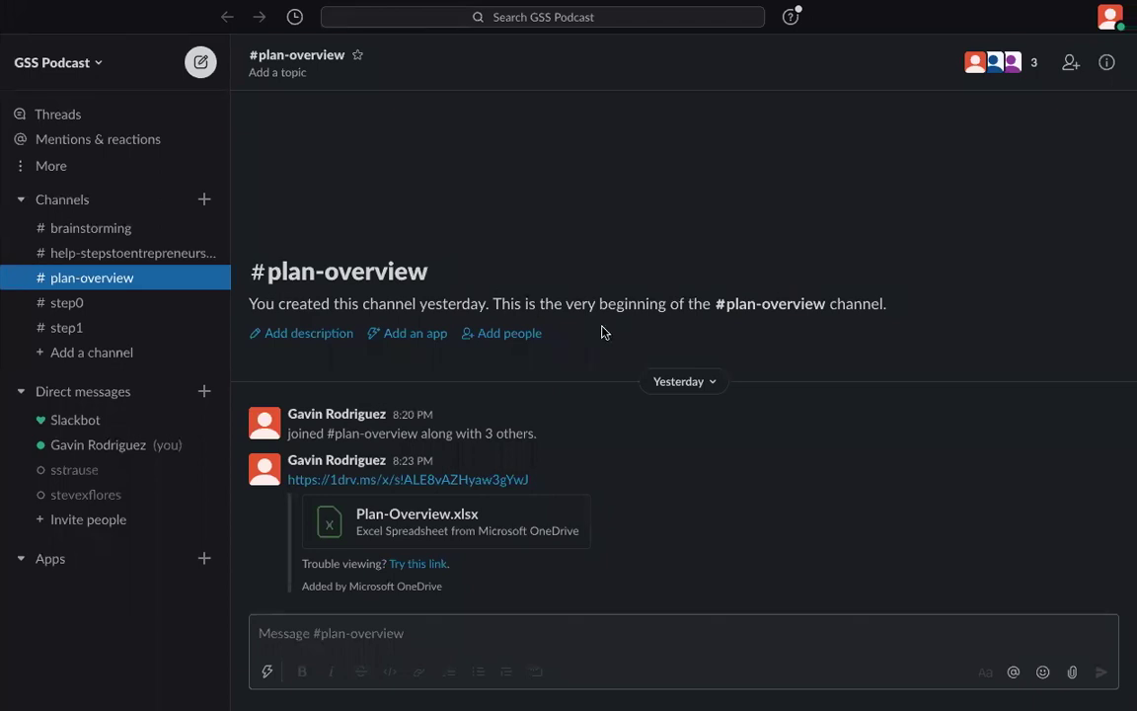
key("ctrl+Left")
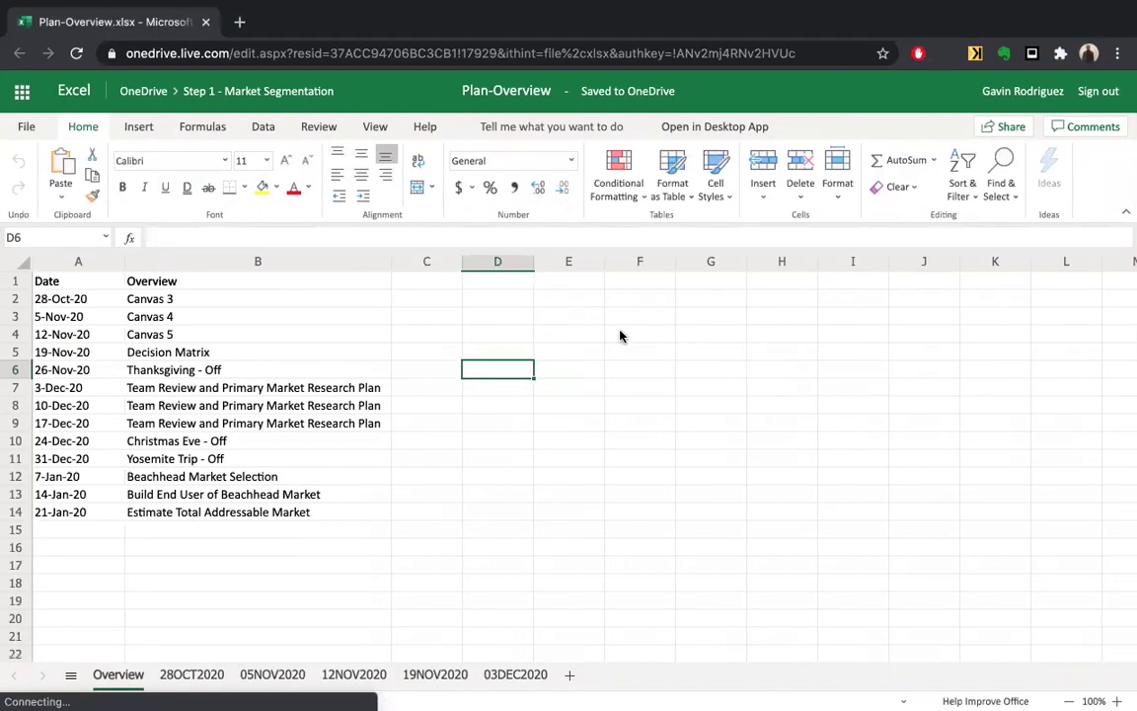
left_click(287, 478)
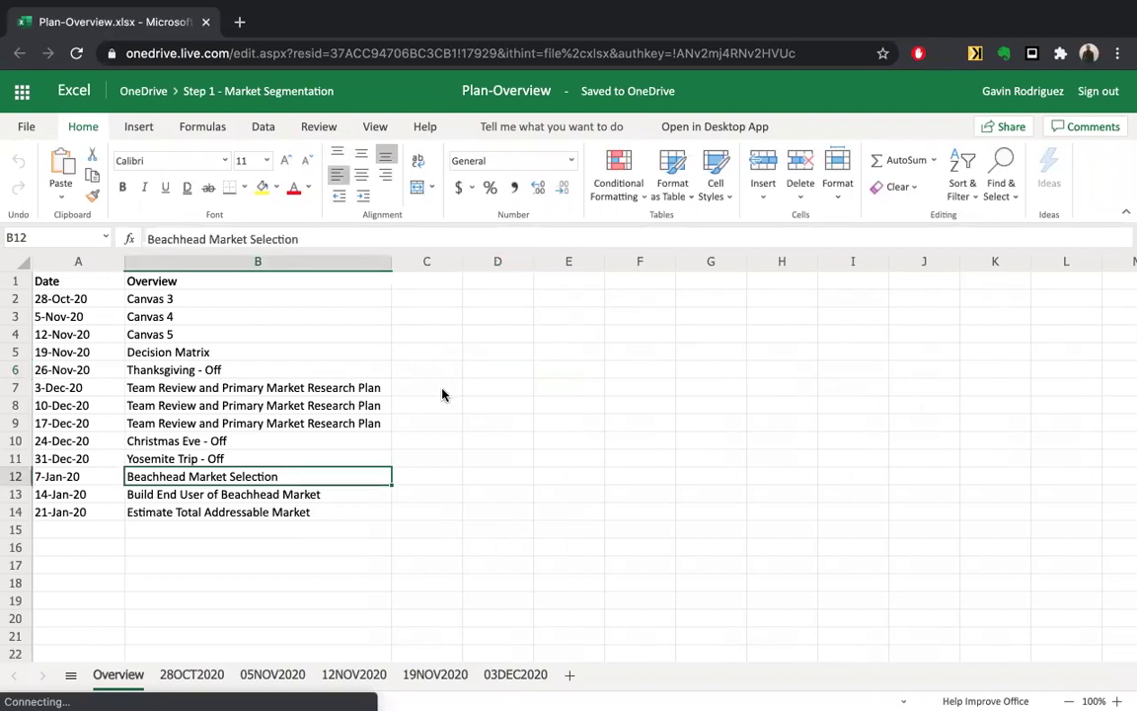
mouse_move(937, 9)
left_click_drag(79, 299, 132, 512)
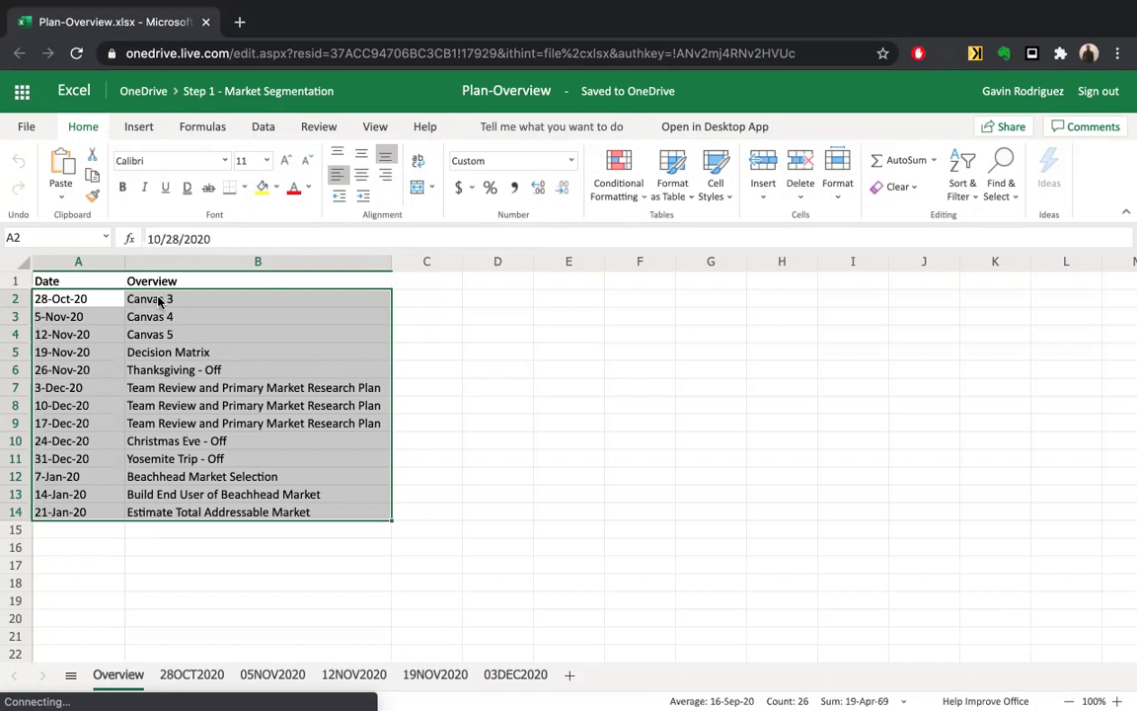
left_click(160, 299)
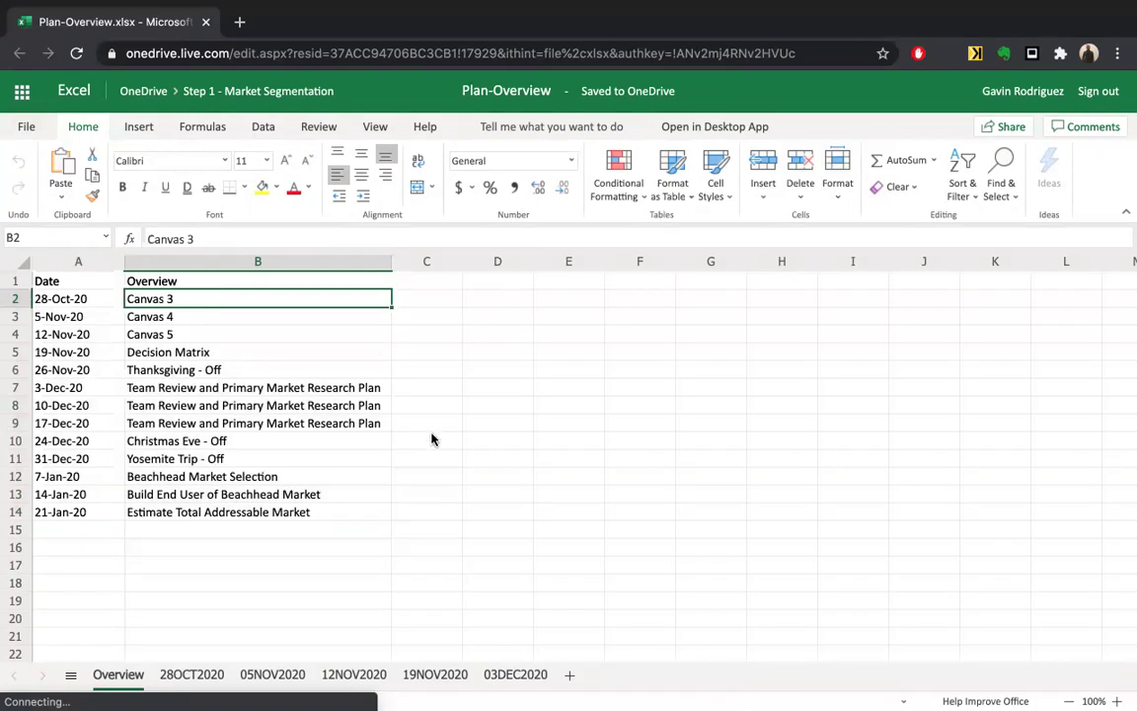
Switch to Slack, open the Idea Brainstorm workbook shared in the step1 channel, and show its Idea List sheet.
key("ctrl+Right")
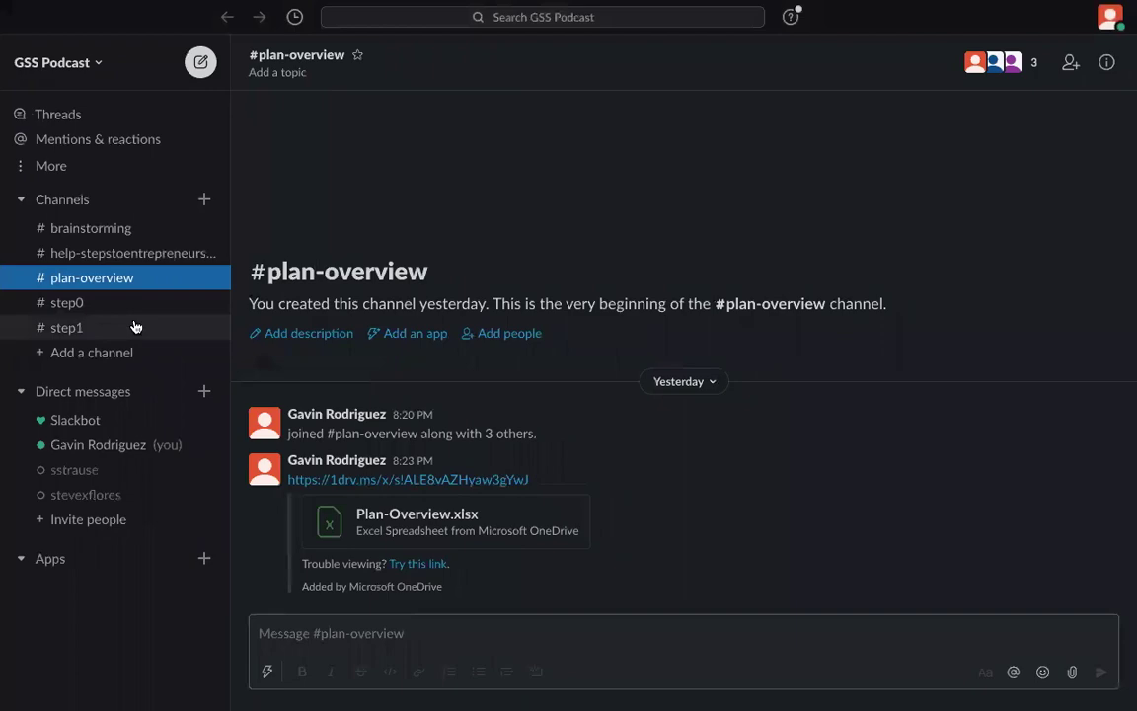
left_click(135, 326)
left_click(492, 358)
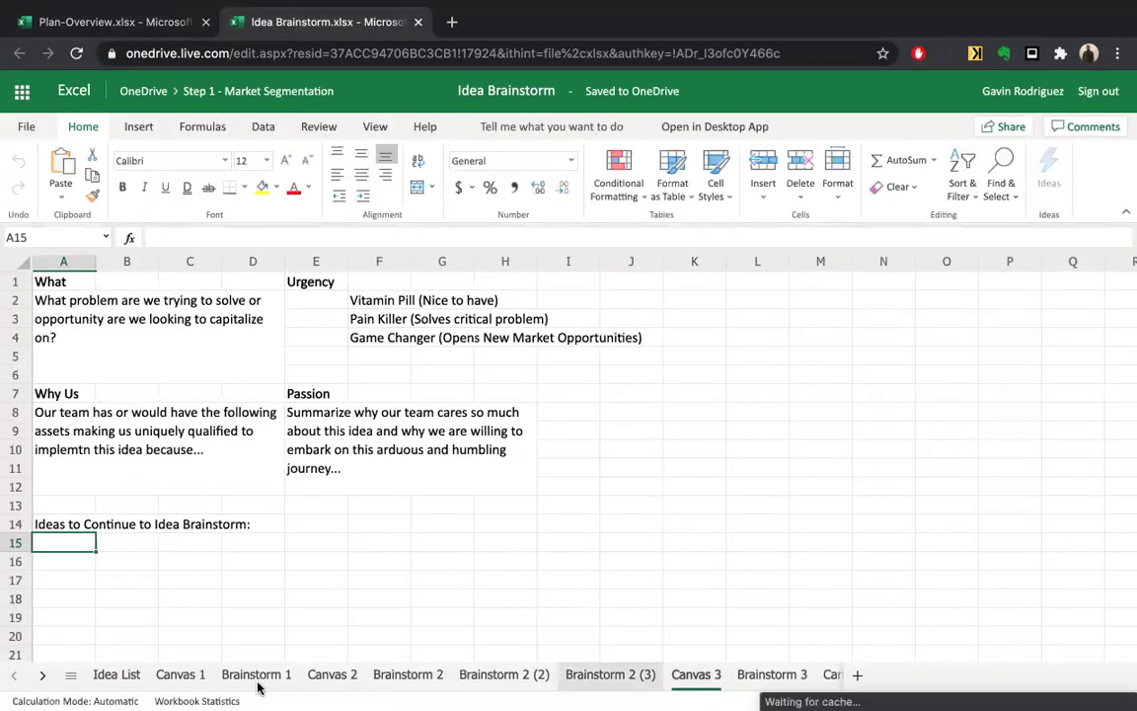
left_click(103, 678)
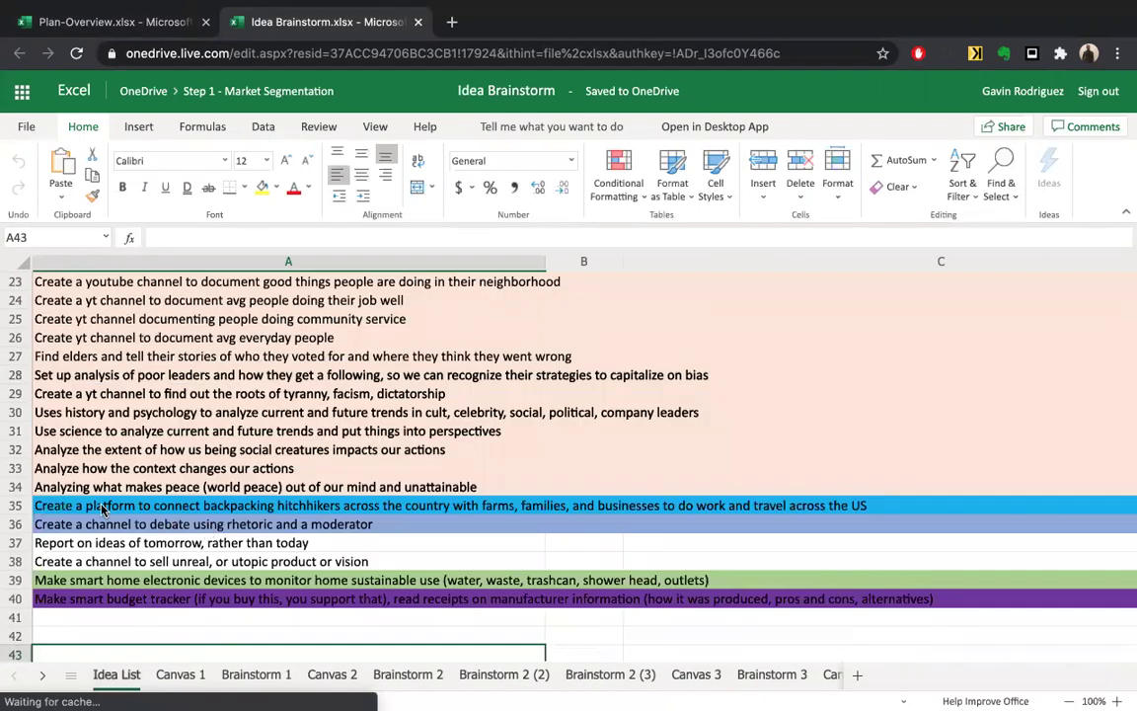
Review the ideas in rows 35 to 40 of the Idea List, from the backpacking platform to the smart budget tracker.
left_click(183, 505)
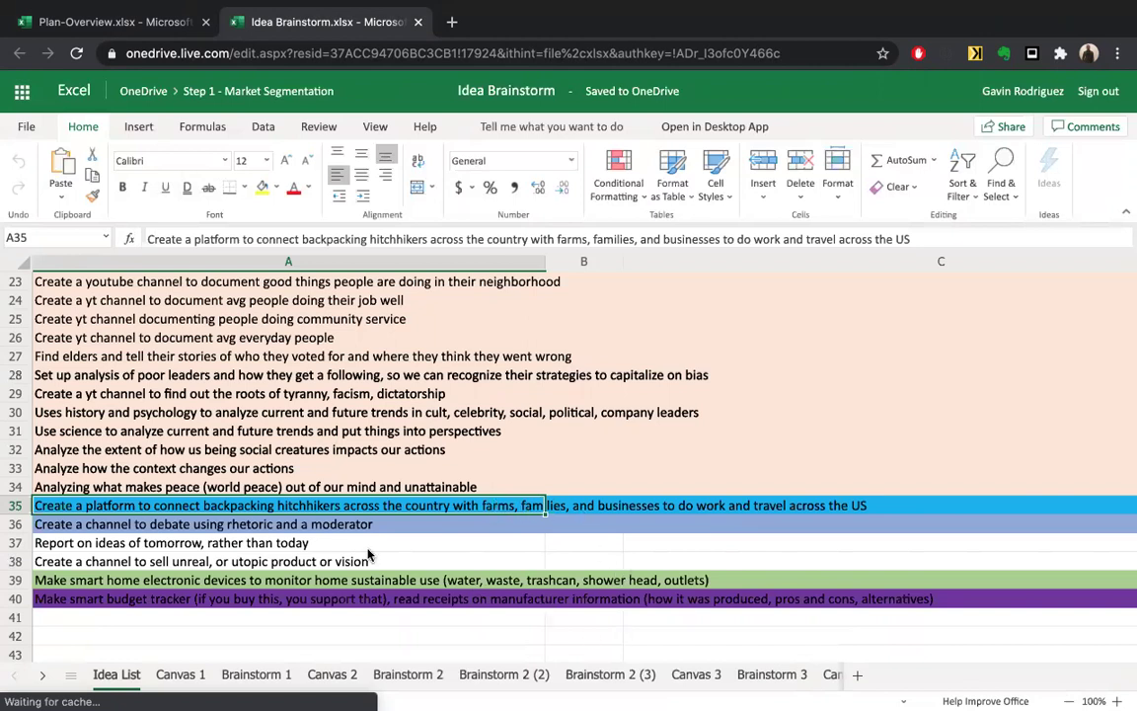
left_click(251, 526)
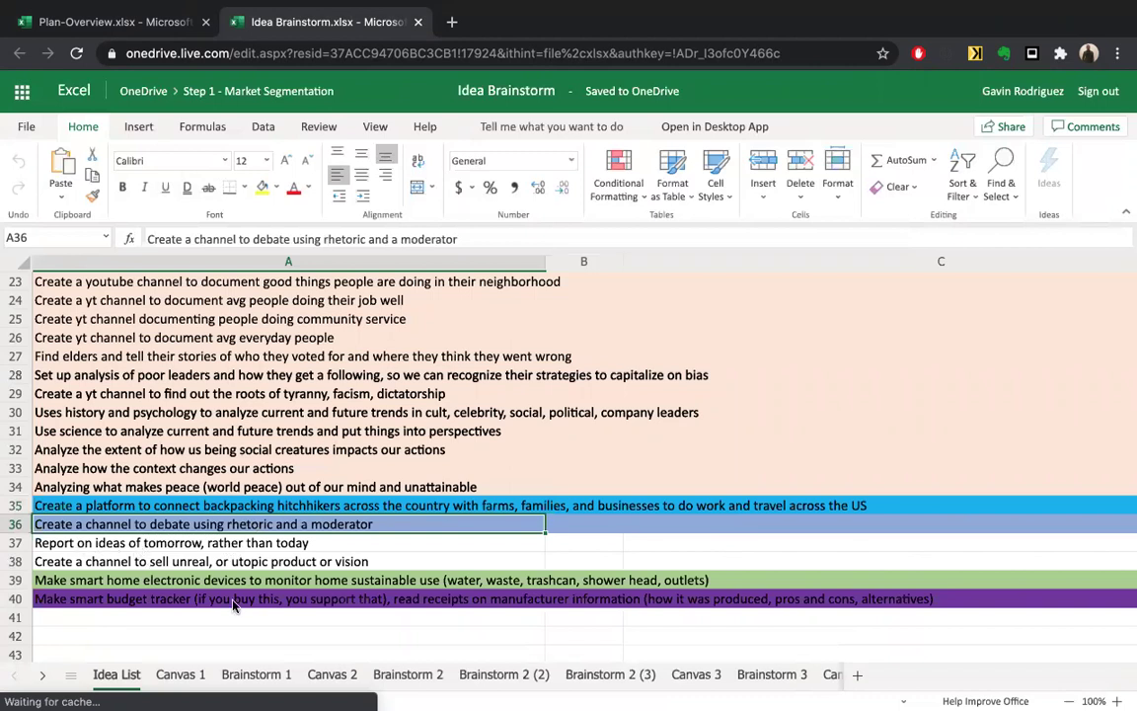
key("F11")
key("F11")
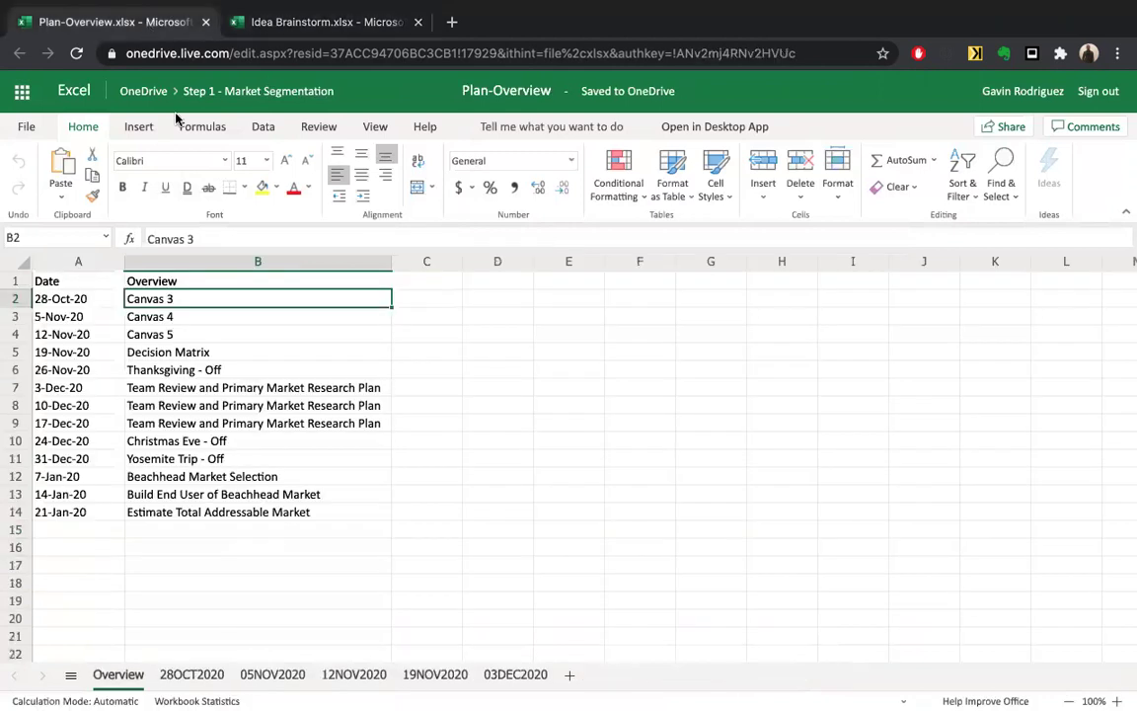
left_click(128, 22)
left_click(262, 24)
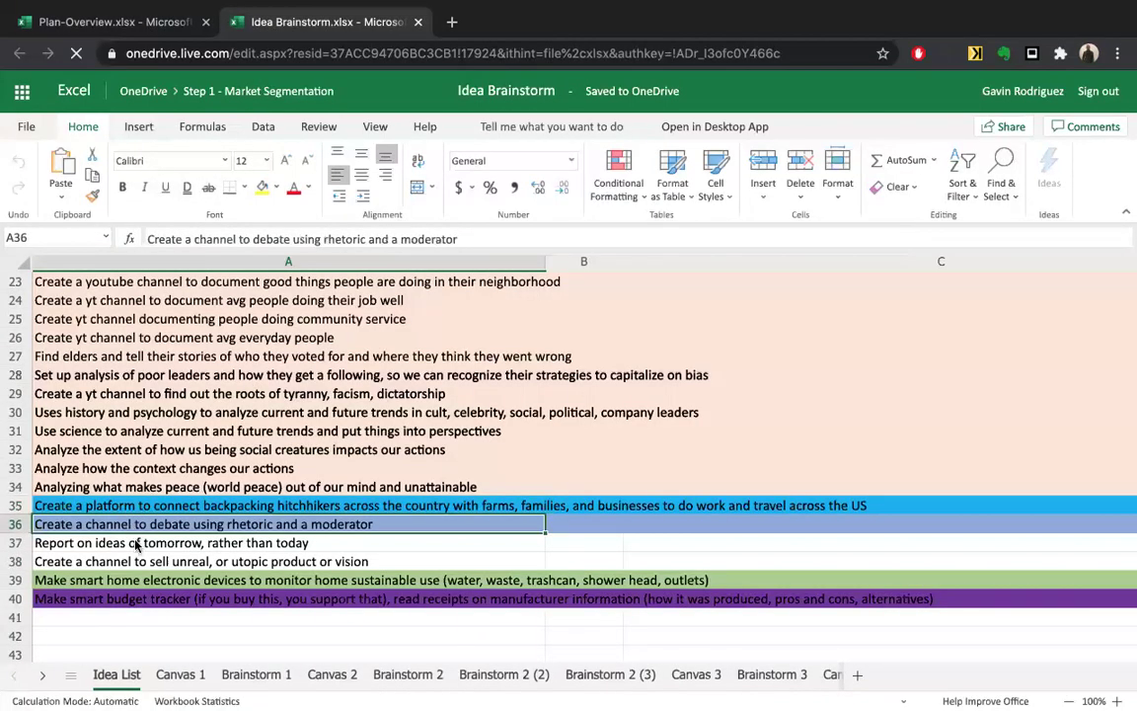
left_click_drag(126, 542, 131, 566)
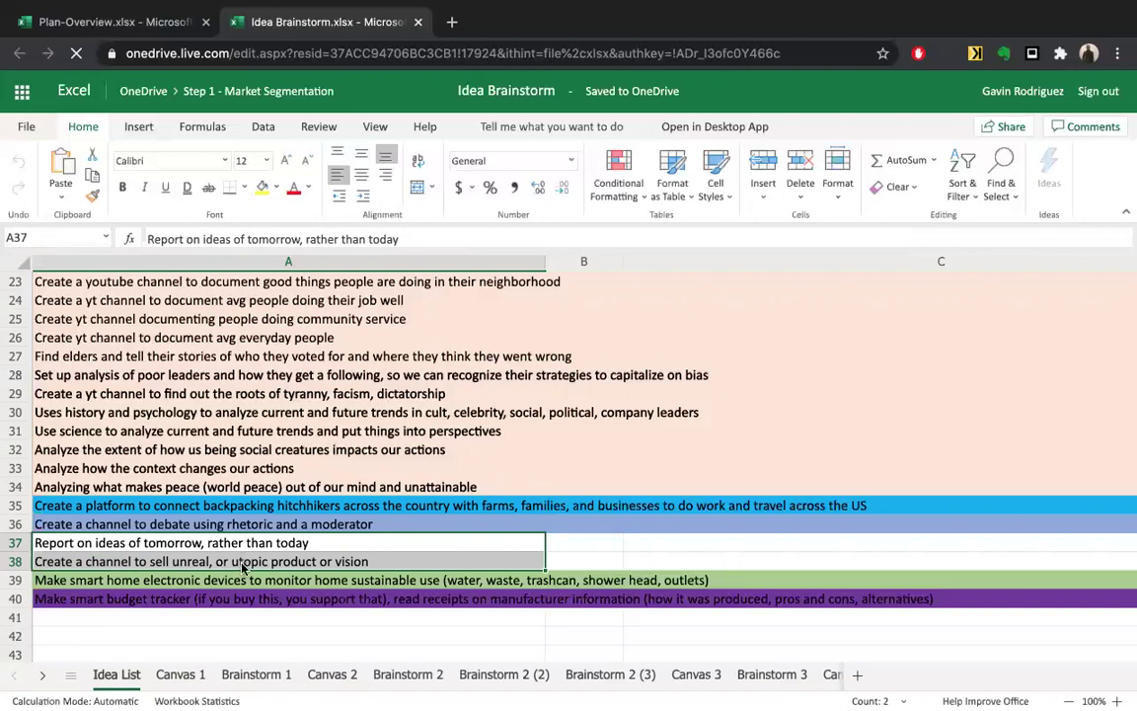
left_click(195, 582)
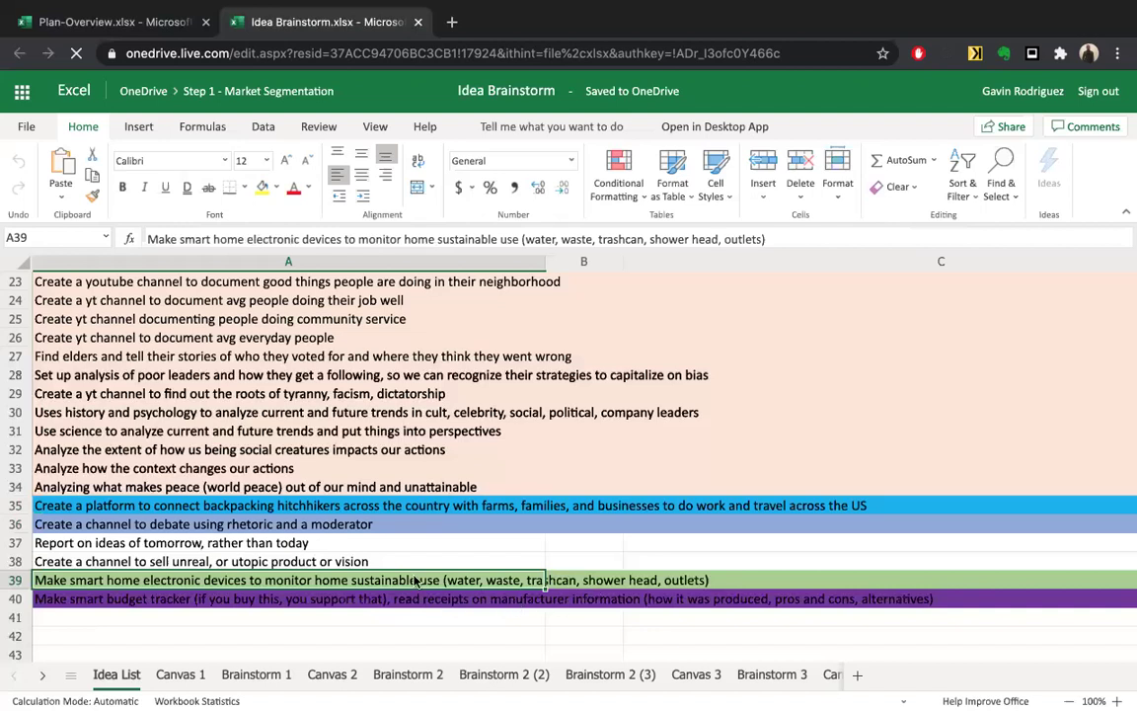
left_click(119, 599)
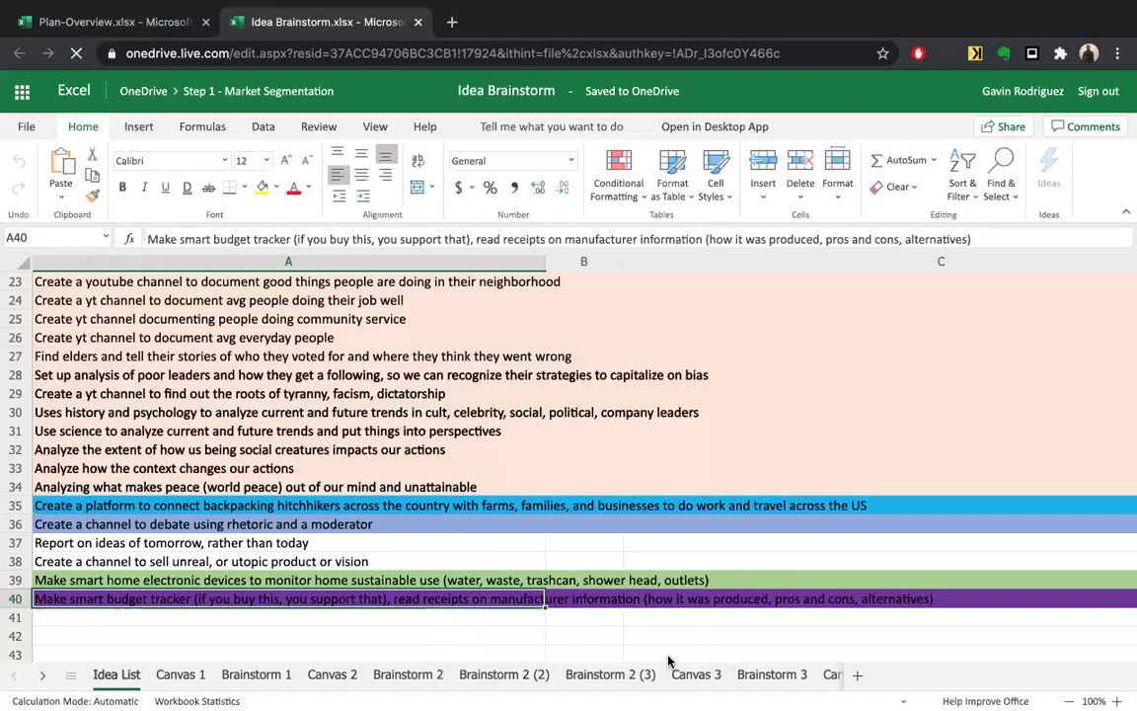
View the Brainstorm 3 sheet and check the Canvas 3, Canvas 4 and Canvas 5 entries in the Plan-Overview schedule.
left_click(766, 675)
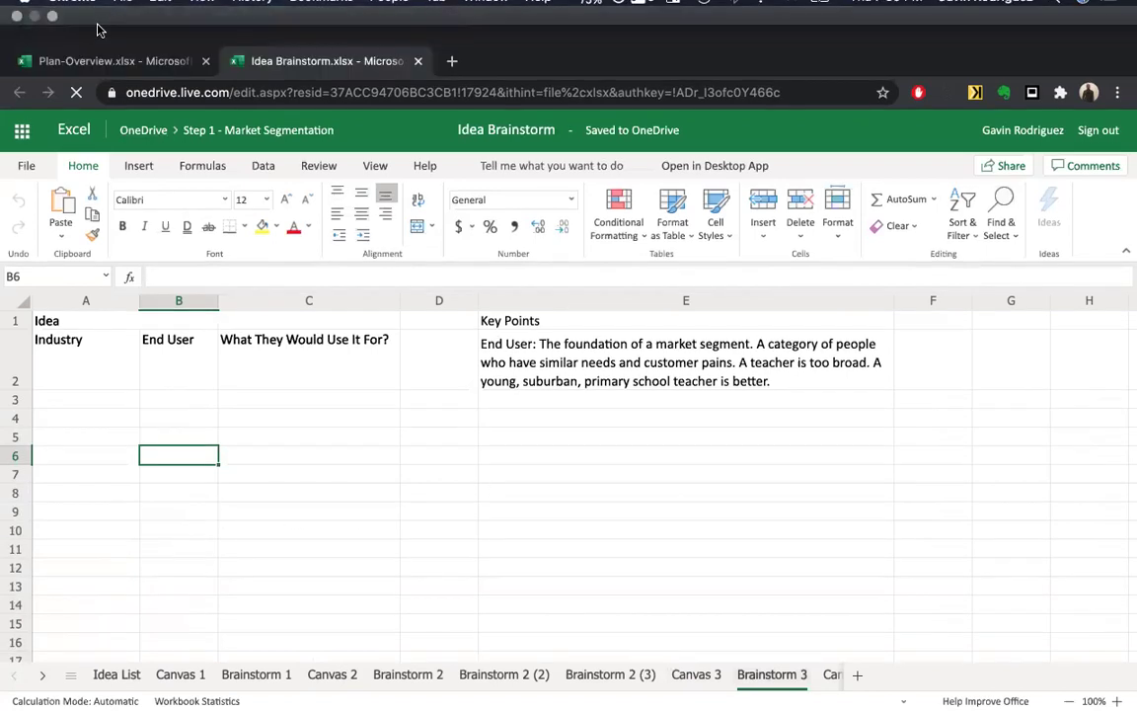
left_click(99, 22)
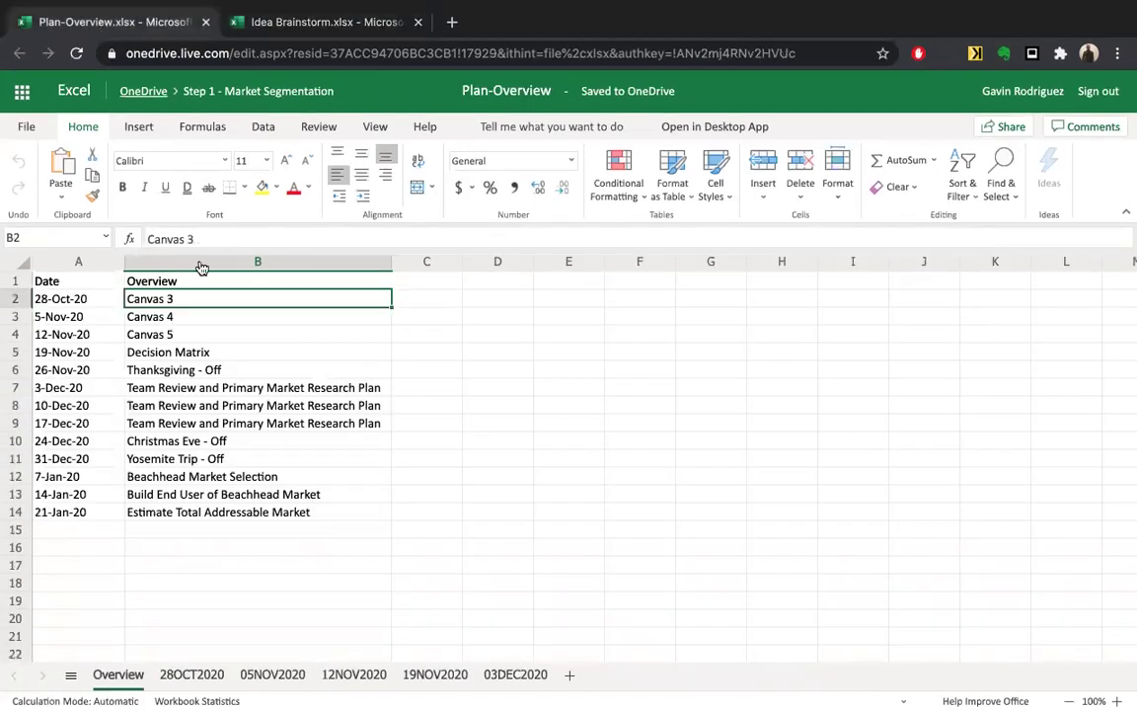
left_click(167, 334)
left_click(173, 301)
left_click(168, 317)
left_click(171, 335)
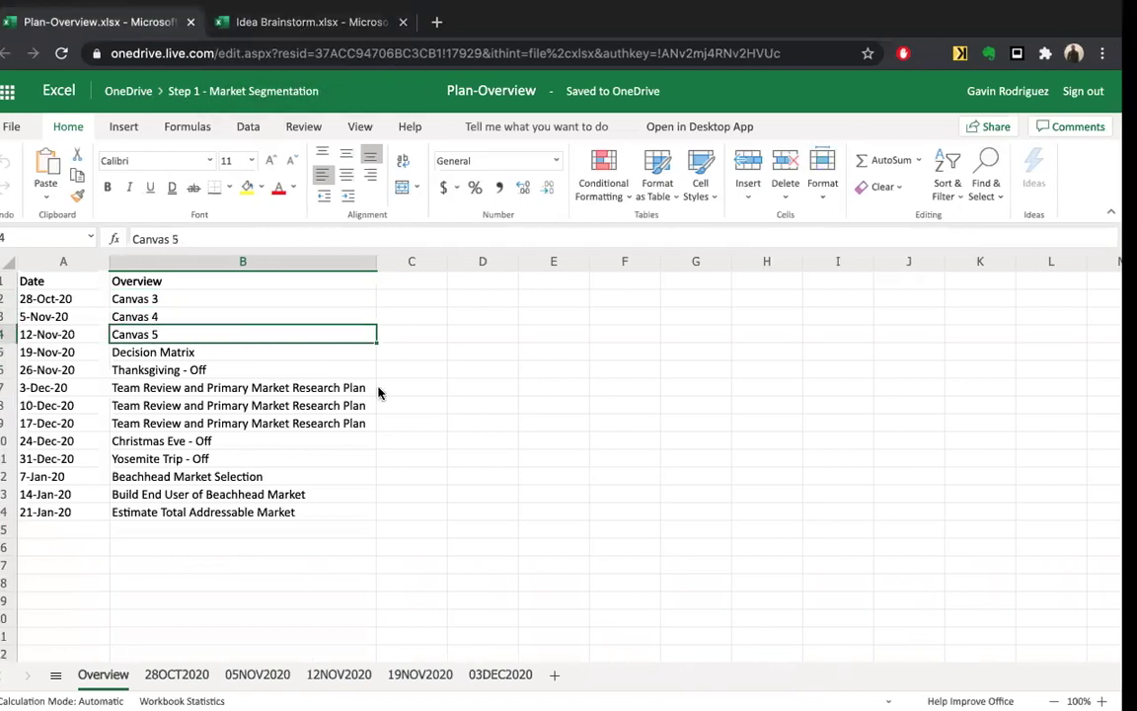
Return to the Idea List sheet in Idea Brainstorm and select the whole smart budget tracker row, row 40.
left_click(301, 21)
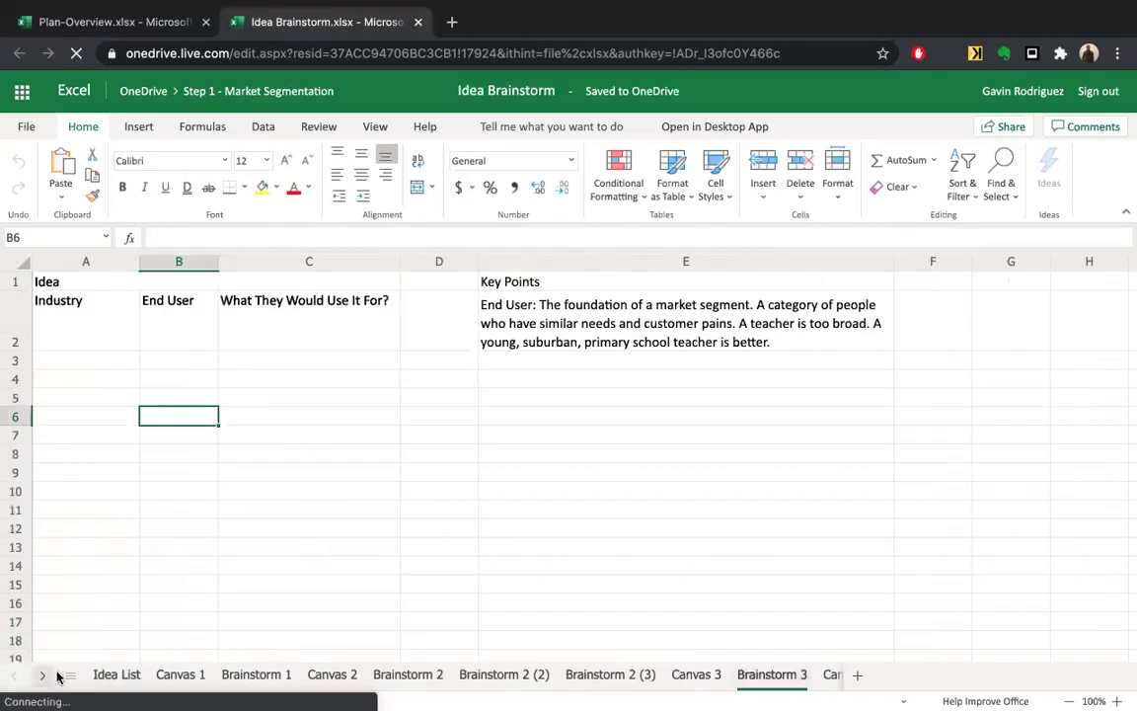
left_click(114, 674)
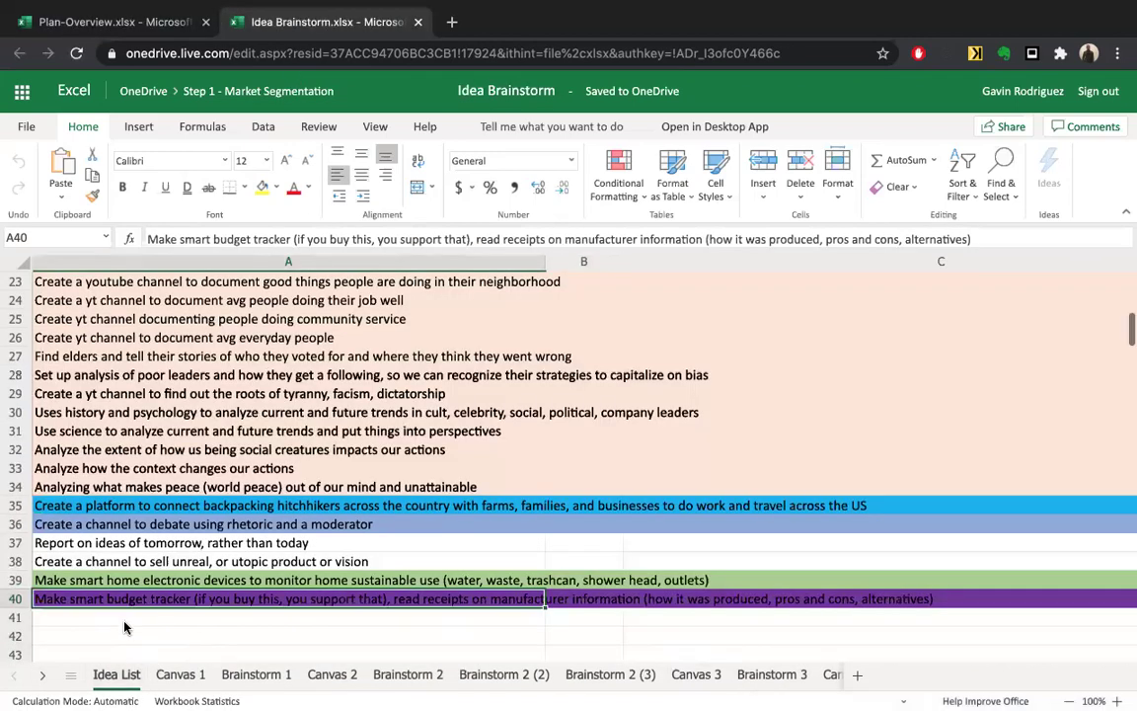
left_click(16, 598)
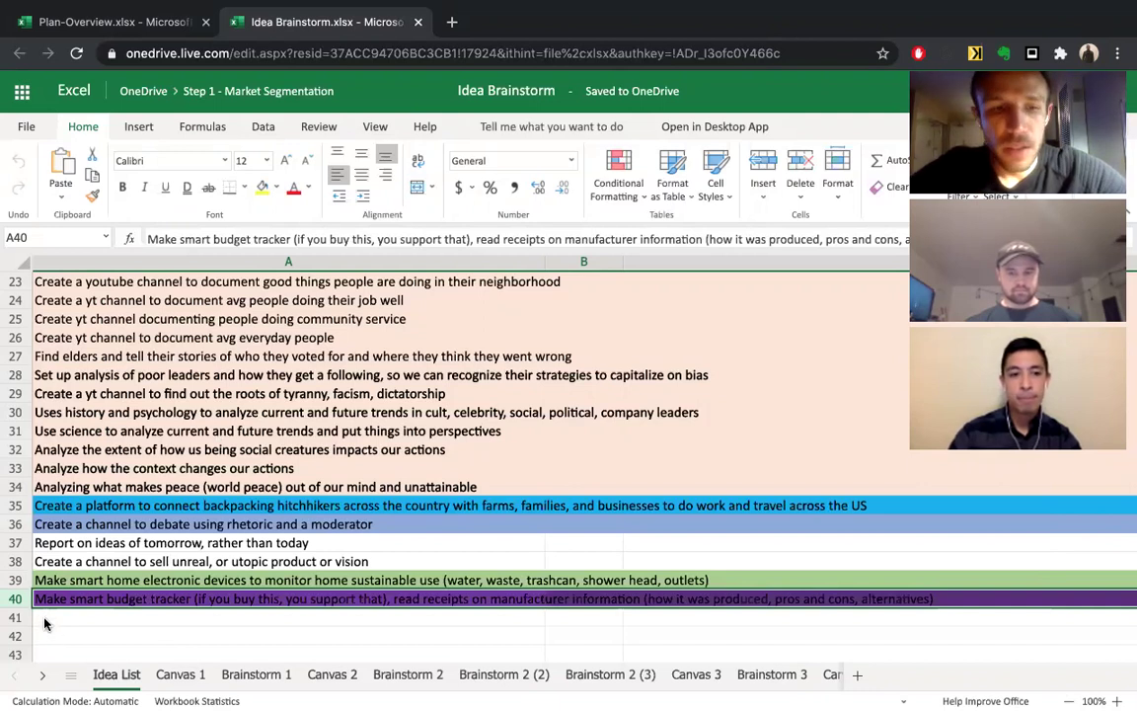
left_click(45, 621)
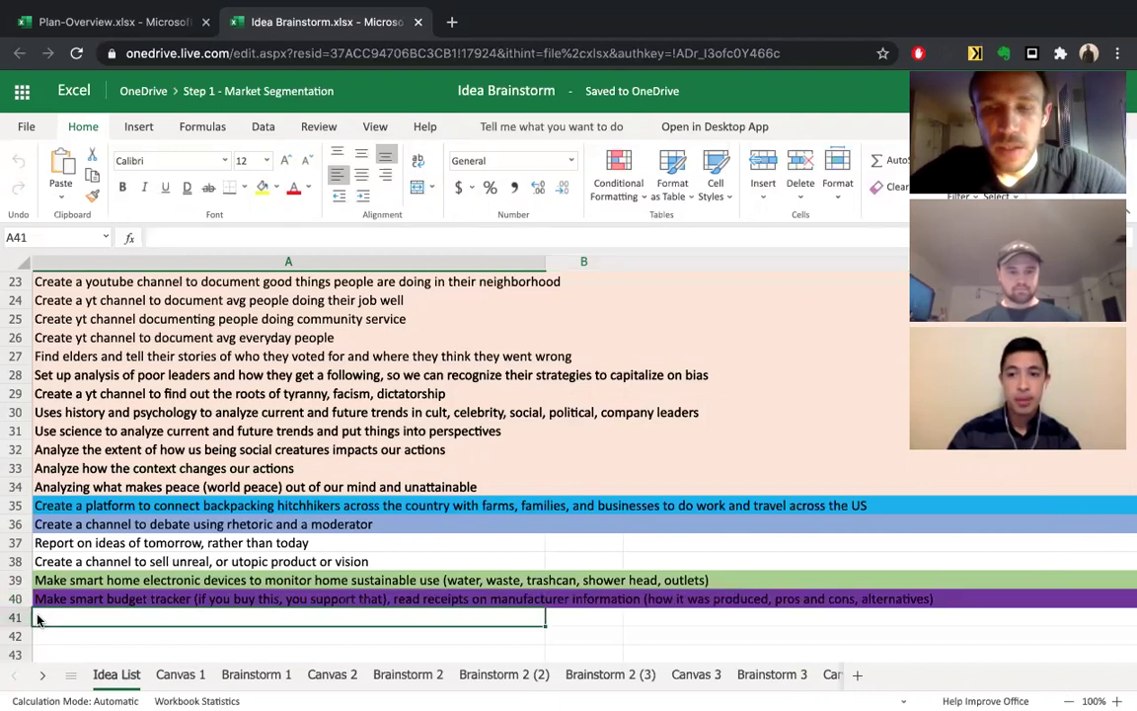
left_click(17, 601)
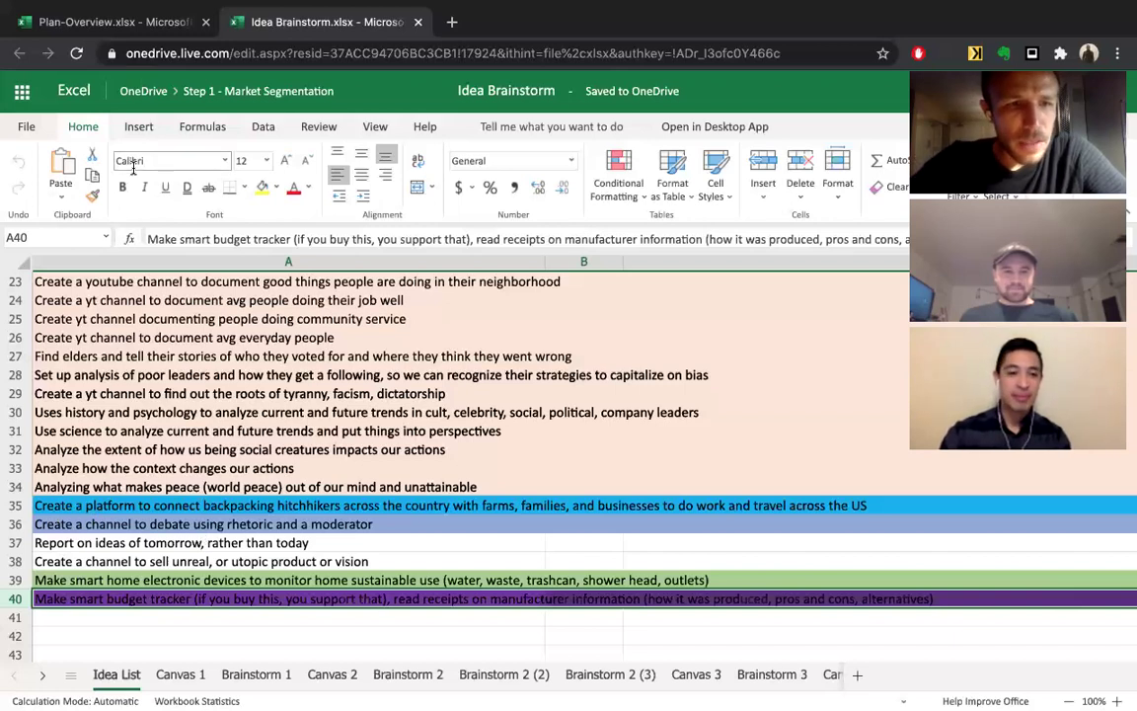
Examine the remaining candidate ideas in rows 35 and 37 to 39, ending with the smart home devices row selected.
left_click(131, 507)
left_click_drag(86, 544, 85, 590)
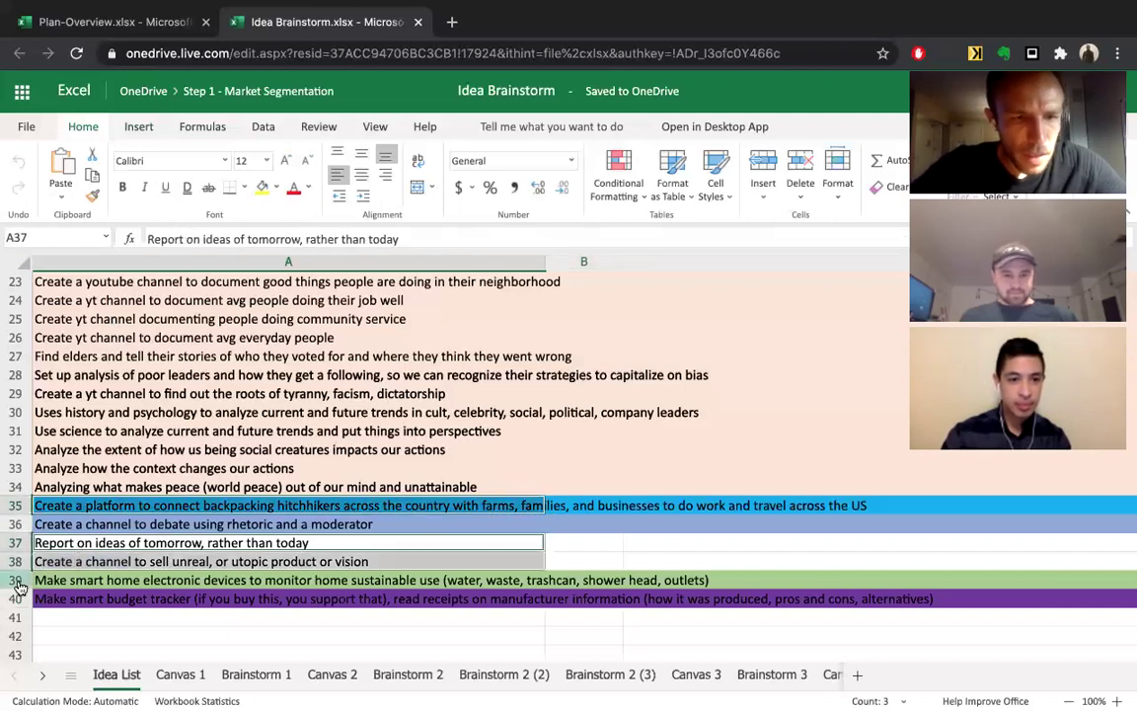
left_click(20, 582, "ctrl")
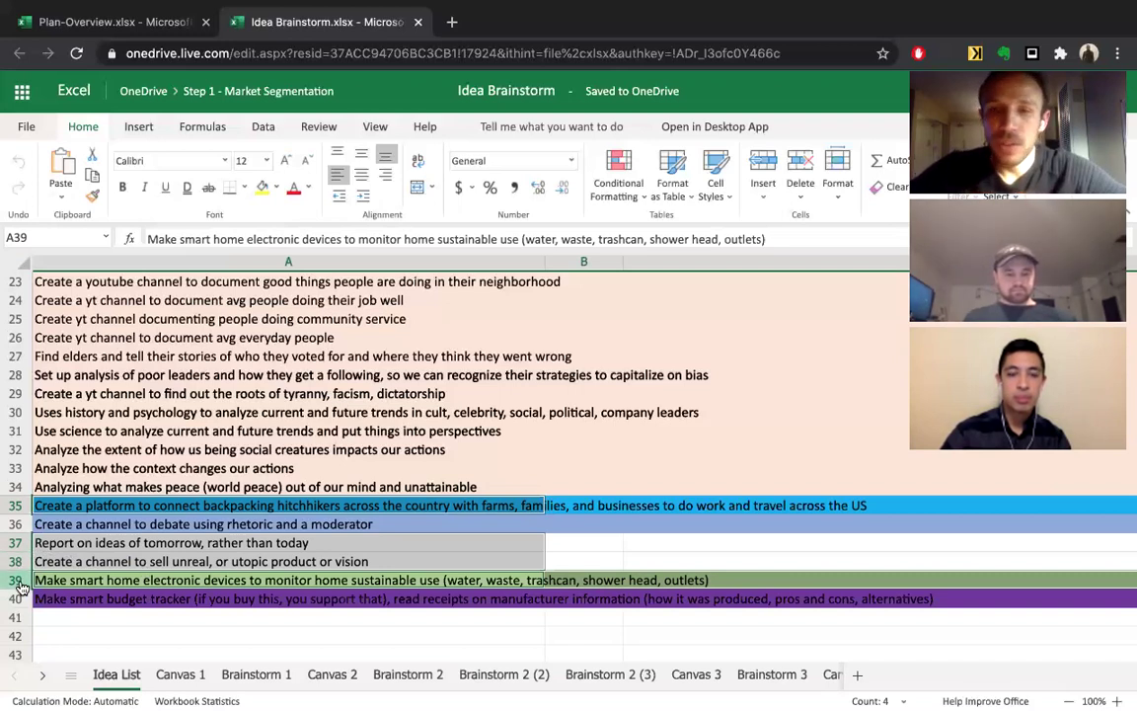
left_click(13, 549)
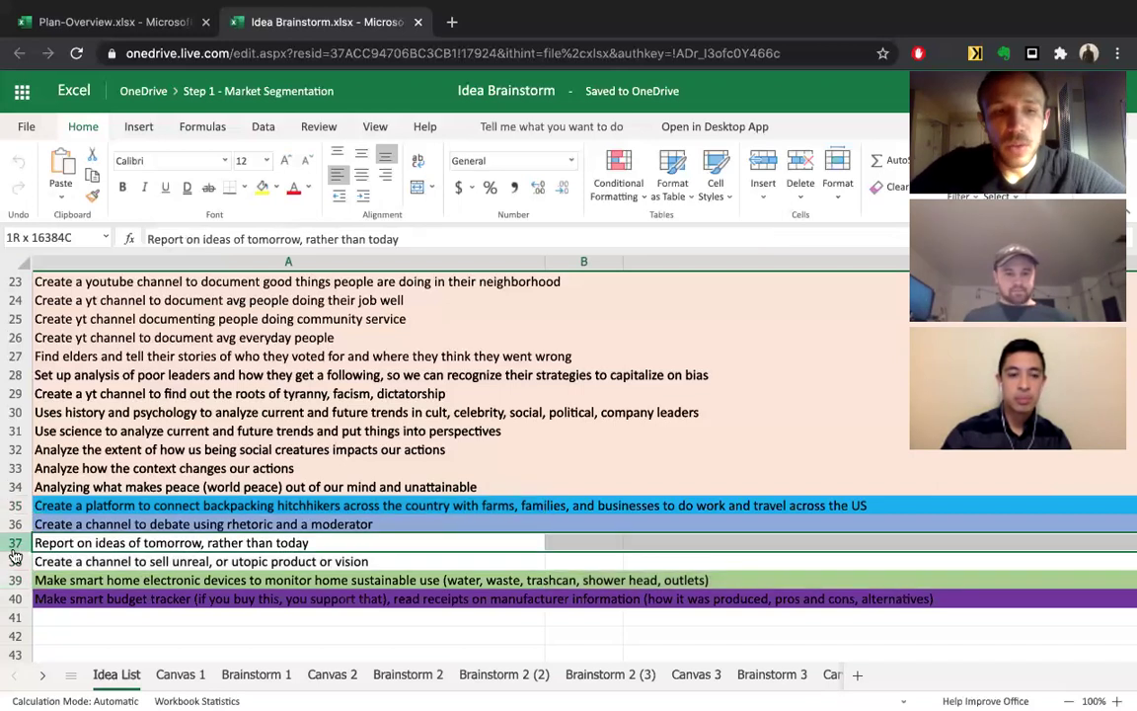
left_click_drag(15, 546, 15, 560)
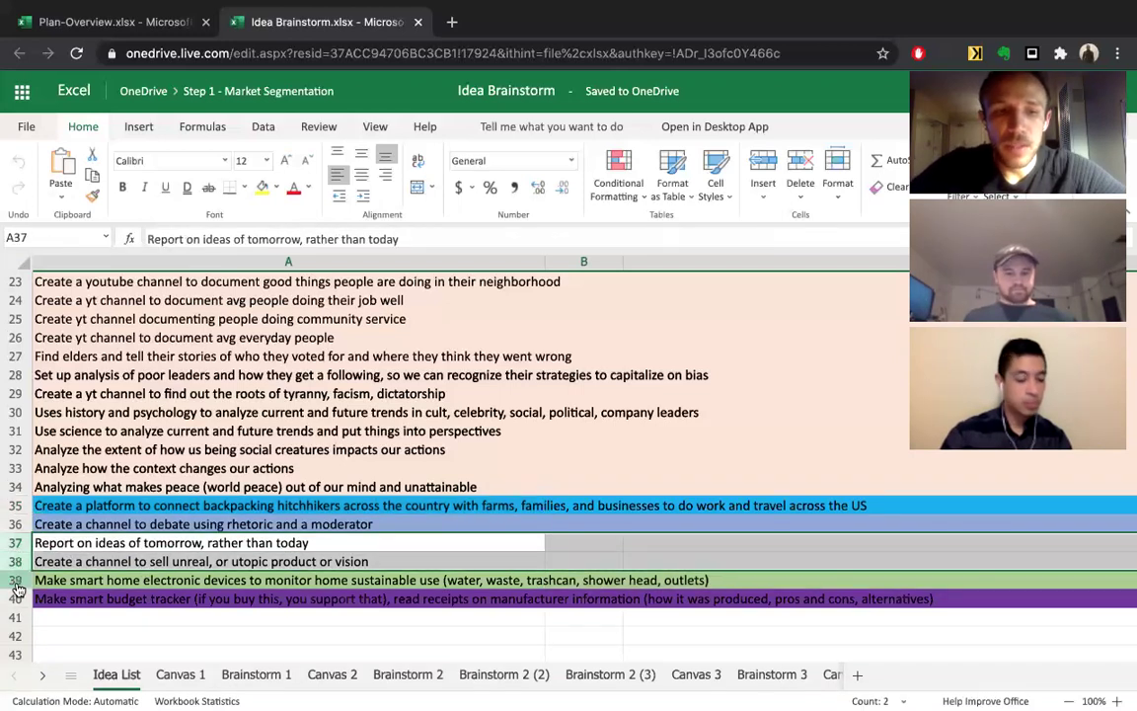
left_click(15, 583)
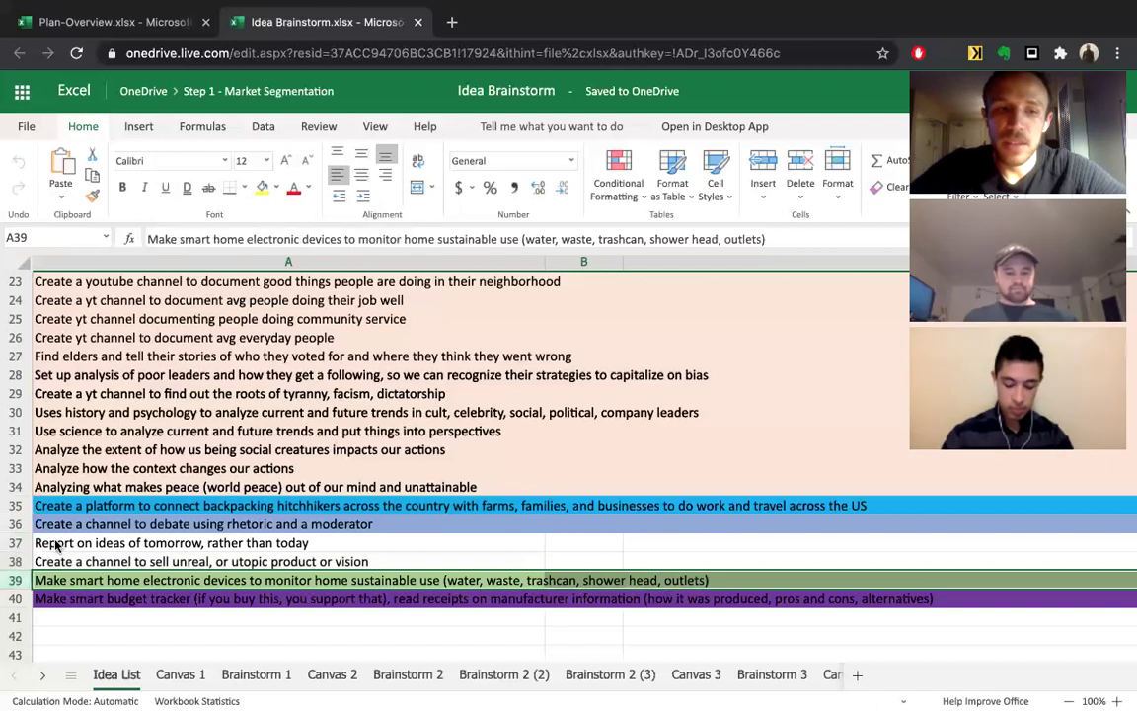
Add the backpacking platform row, row 35, to the selected row 39, and switch to the Plan-Overview workbook.
left_click(17, 509)
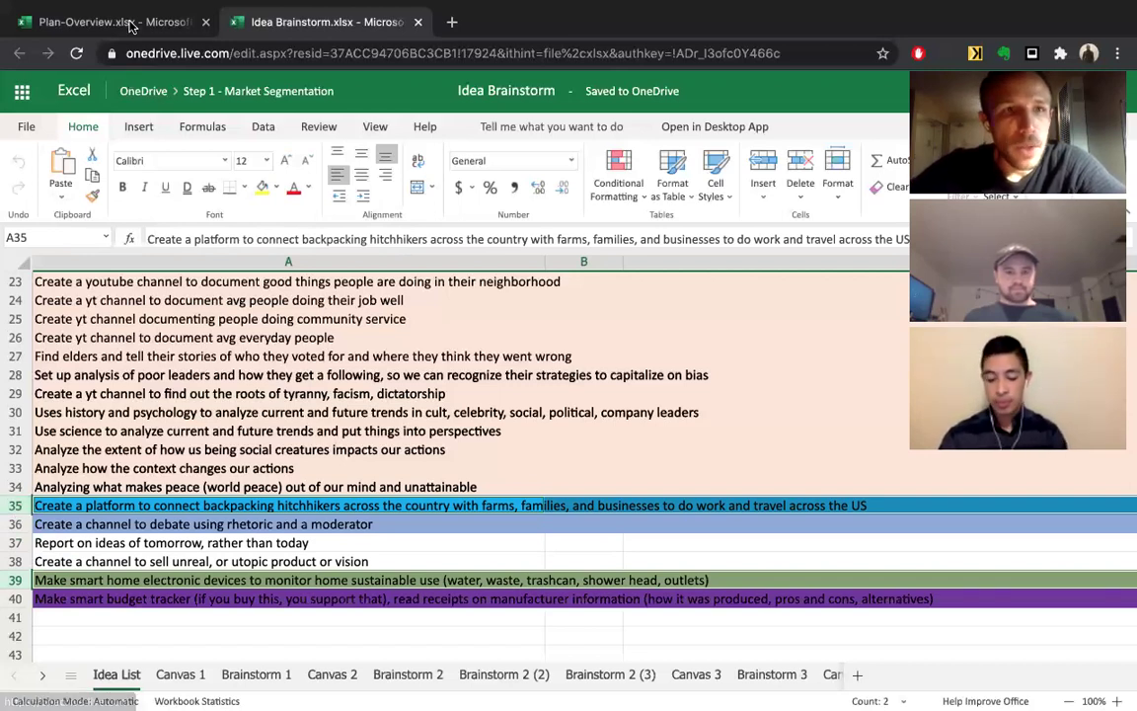
left_click(129, 23)
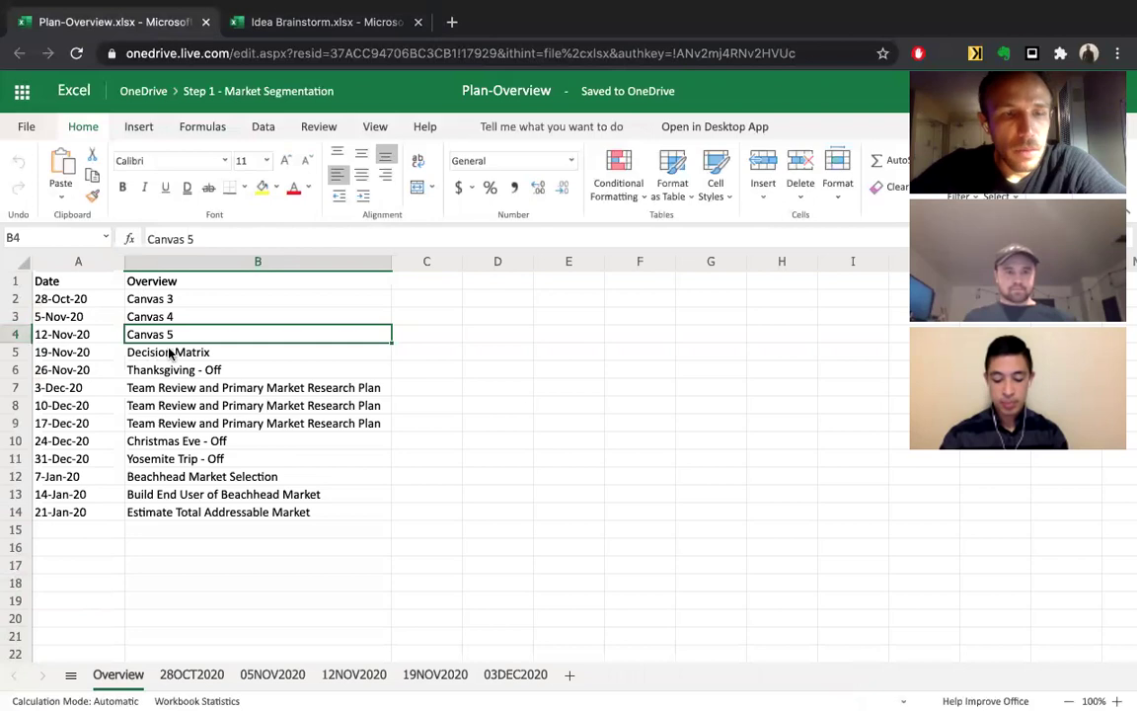
Try to shift the Overview entries from Decision Matrix through Estimate Total Addressable Market up one row over Canvas 5, and undo it.
left_click_drag(175, 356, 163, 509)
key("ctrl+x")
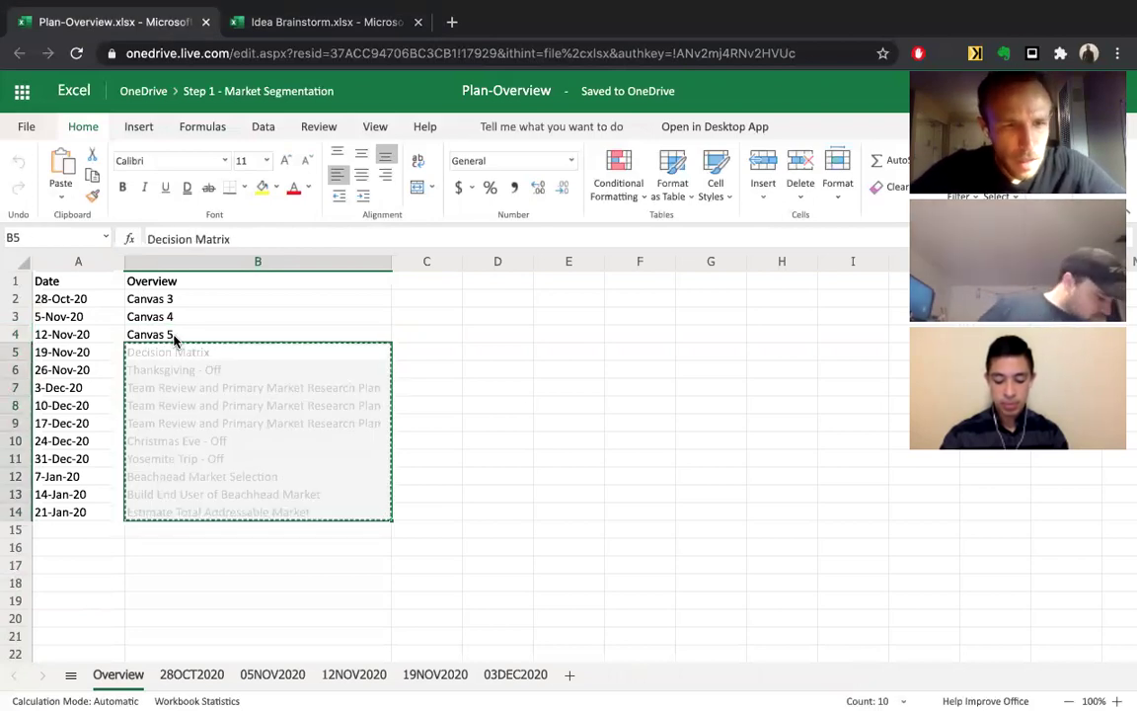
left_click(172, 335)
key("ctrl+v")
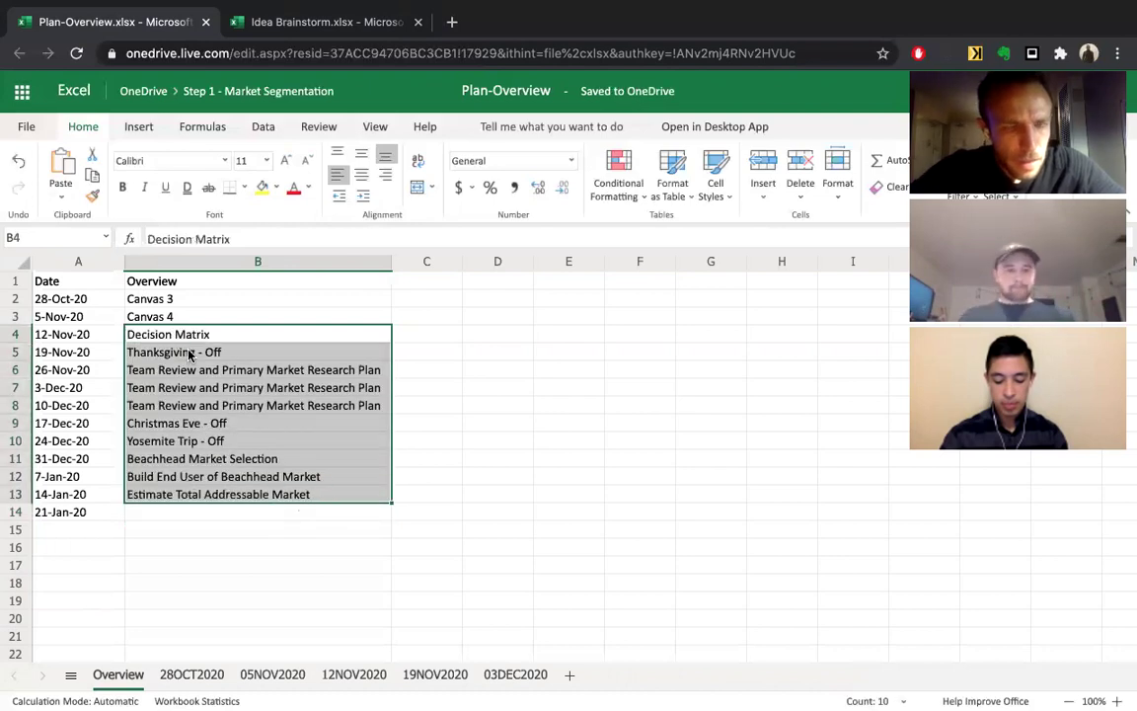
key("ctrl+z")
left_click(216, 371)
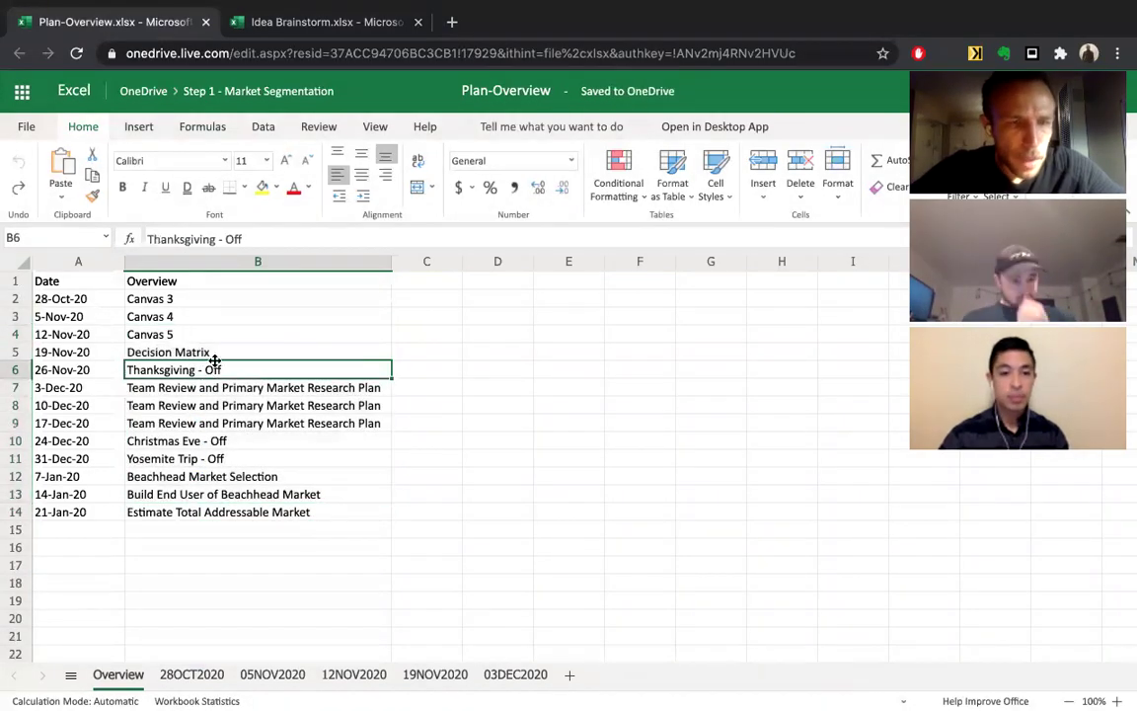
Move the Decision Matrix entry to 12-Nov-20, replacing Canvas 5.
left_click(198, 354)
left_click_drag(197, 353, 188, 333)
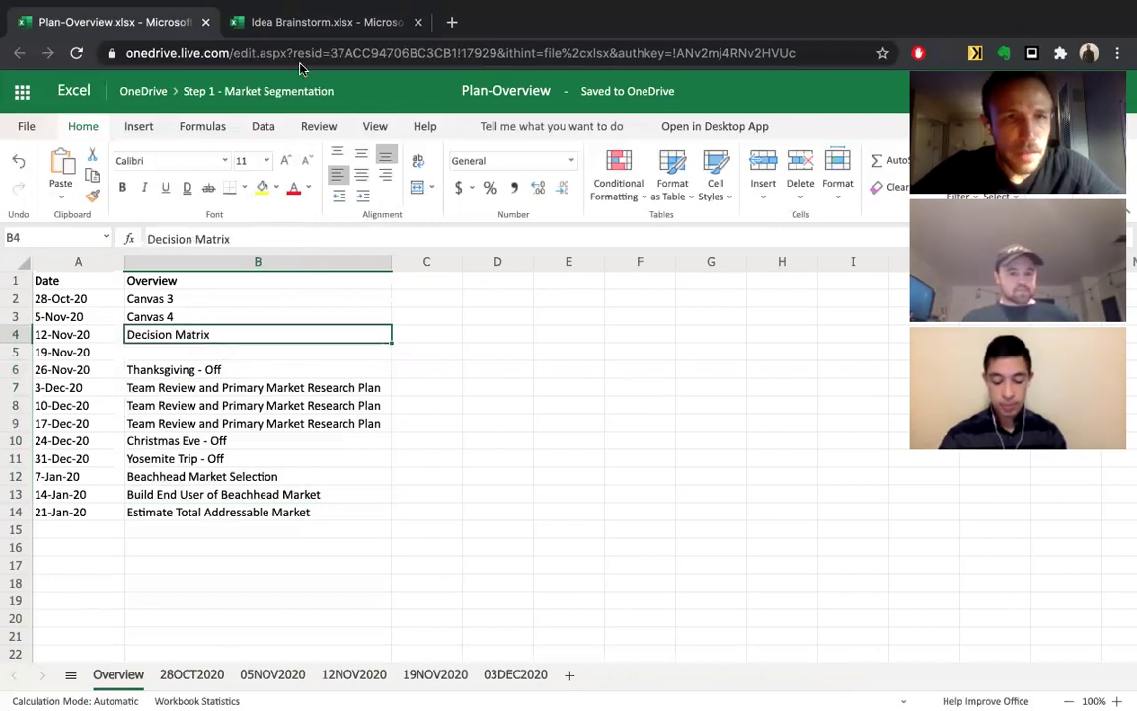
In Idea Brainstorm, select the backpacking platform and smart home devices rows together, rows 35 and 39 of the Idea List.
left_click(297, 22)
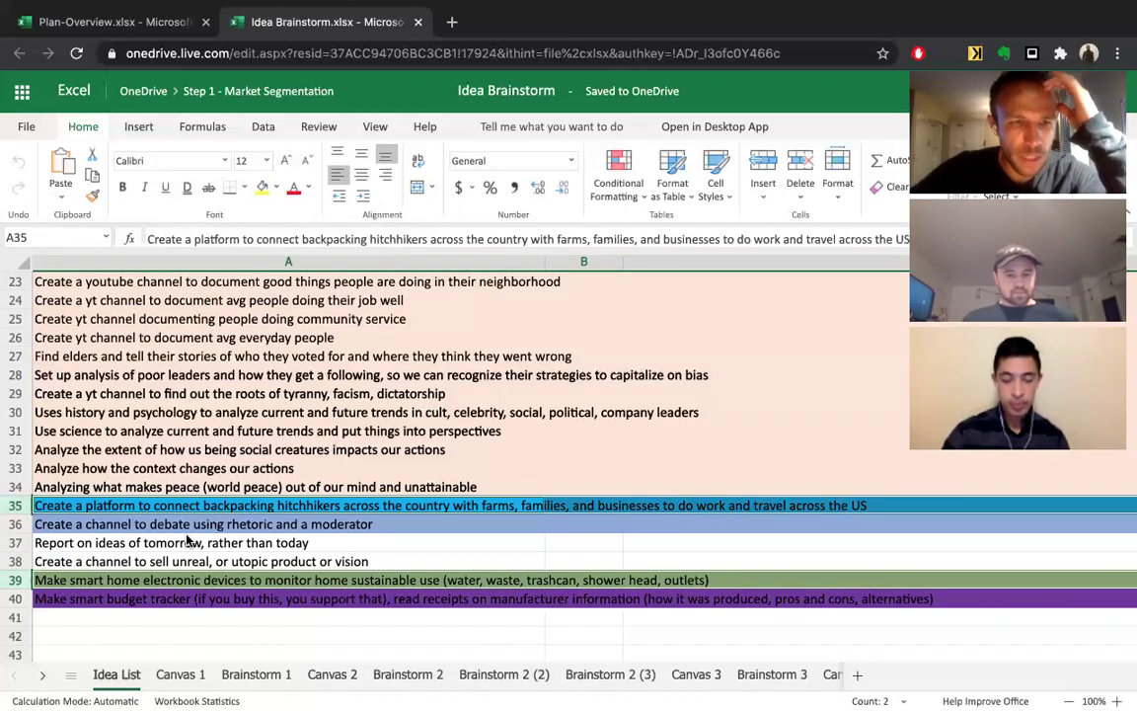
left_click(105, 582)
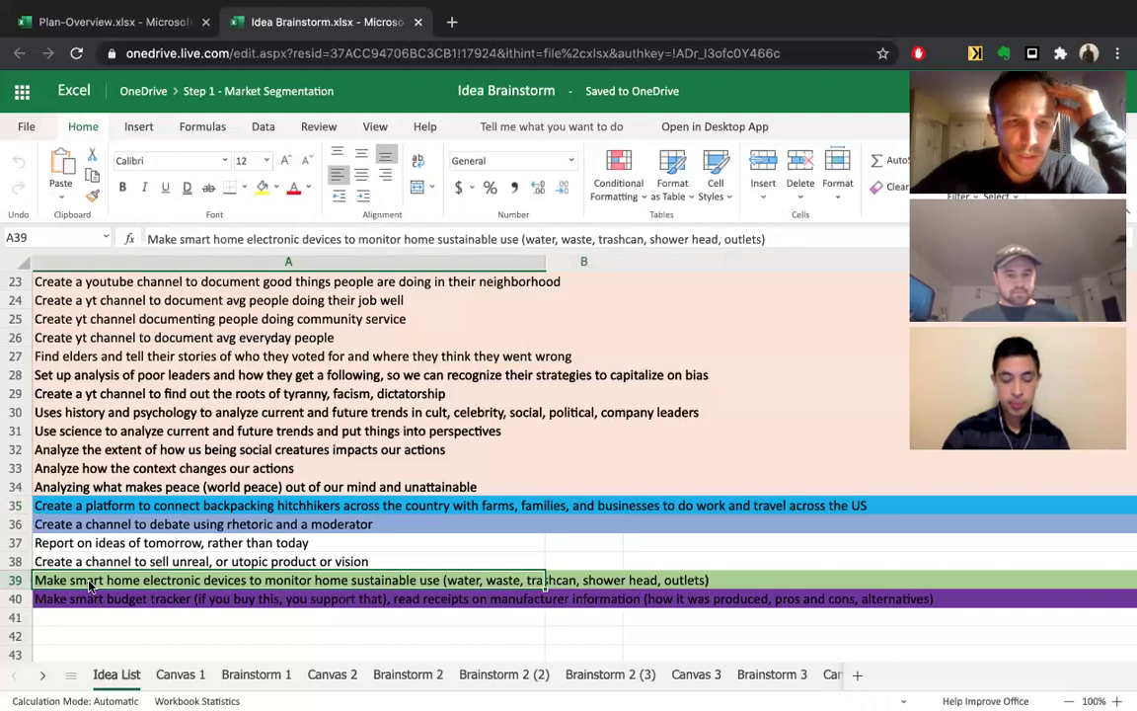
left_click(18, 507)
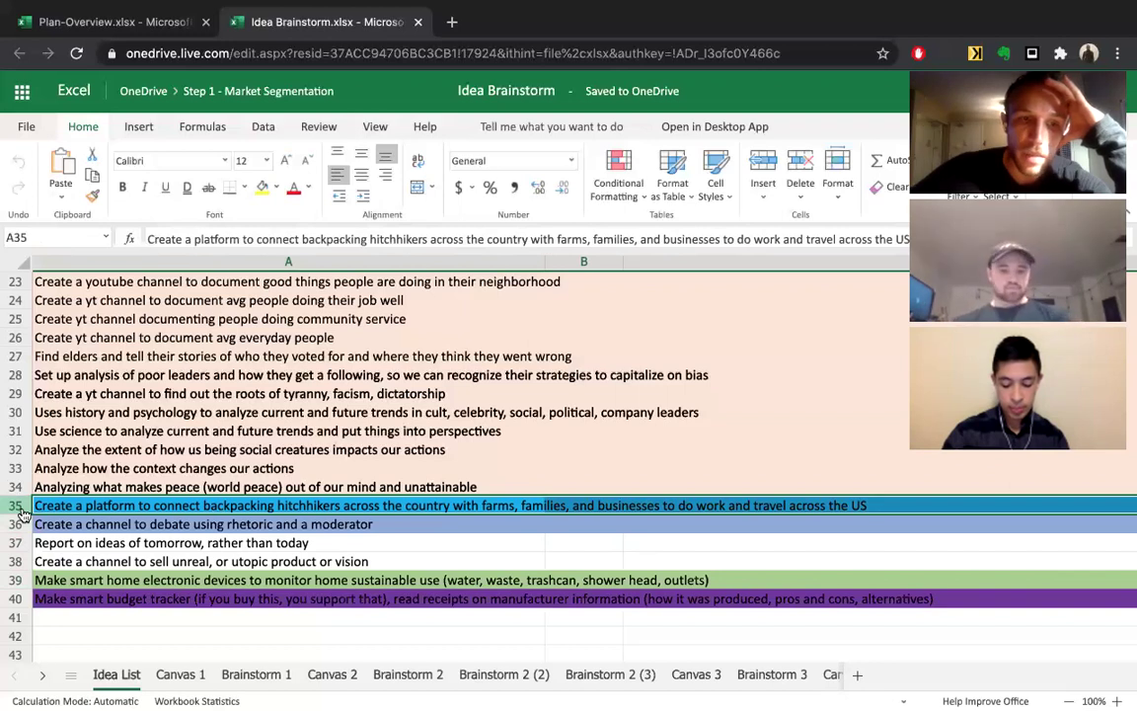
left_click(17, 582)
left_click_drag(17, 584, 17, 600)
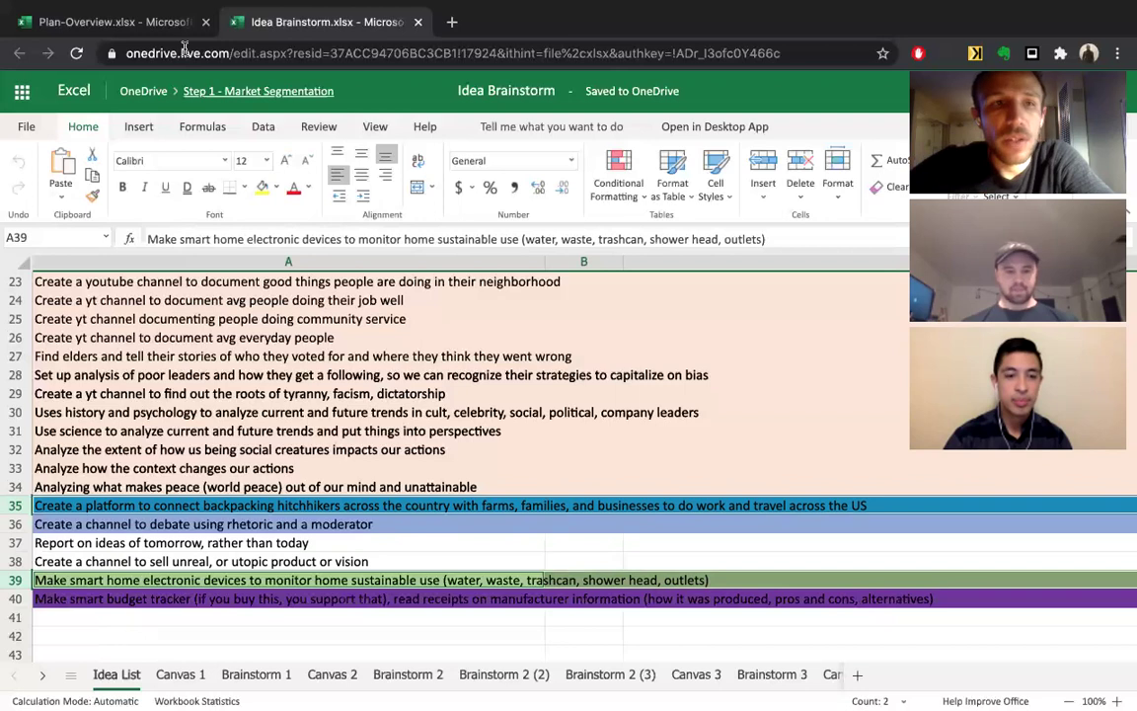
In Plan-Overview, move the 3-Dec-20 Team Review and Primary Market Research Plan entry to 19-Nov-20, and check the entries from 28-Oct-20 on.
left_click(155, 25)
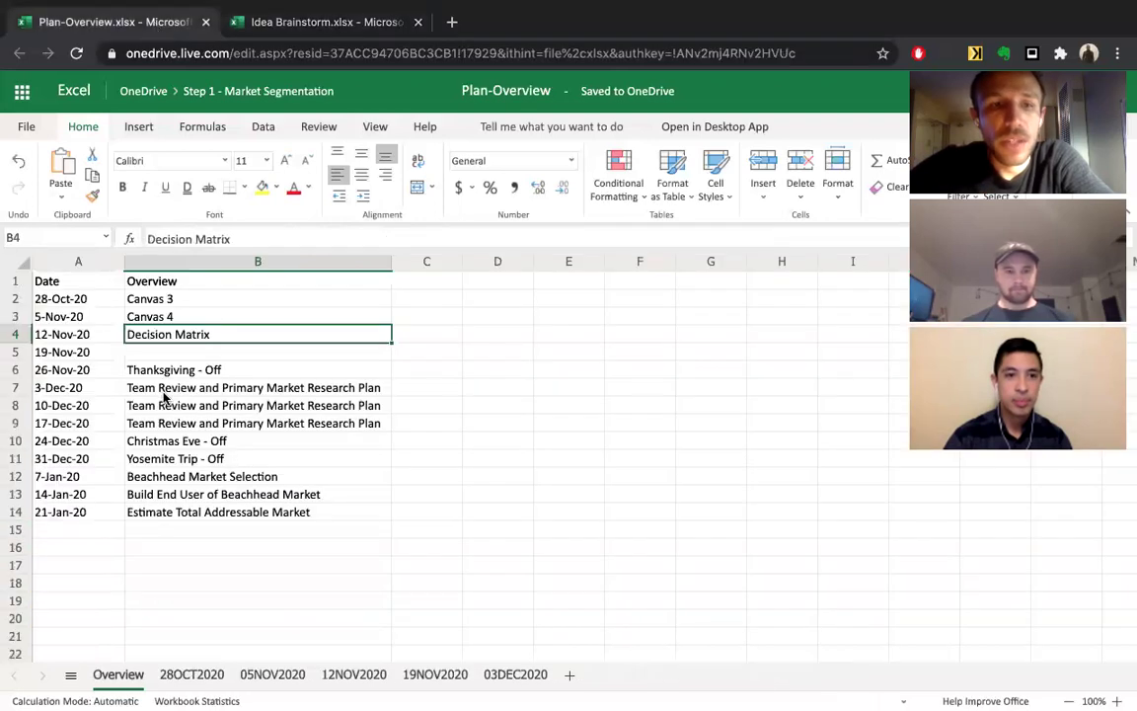
left_click_drag(148, 389, 132, 478)
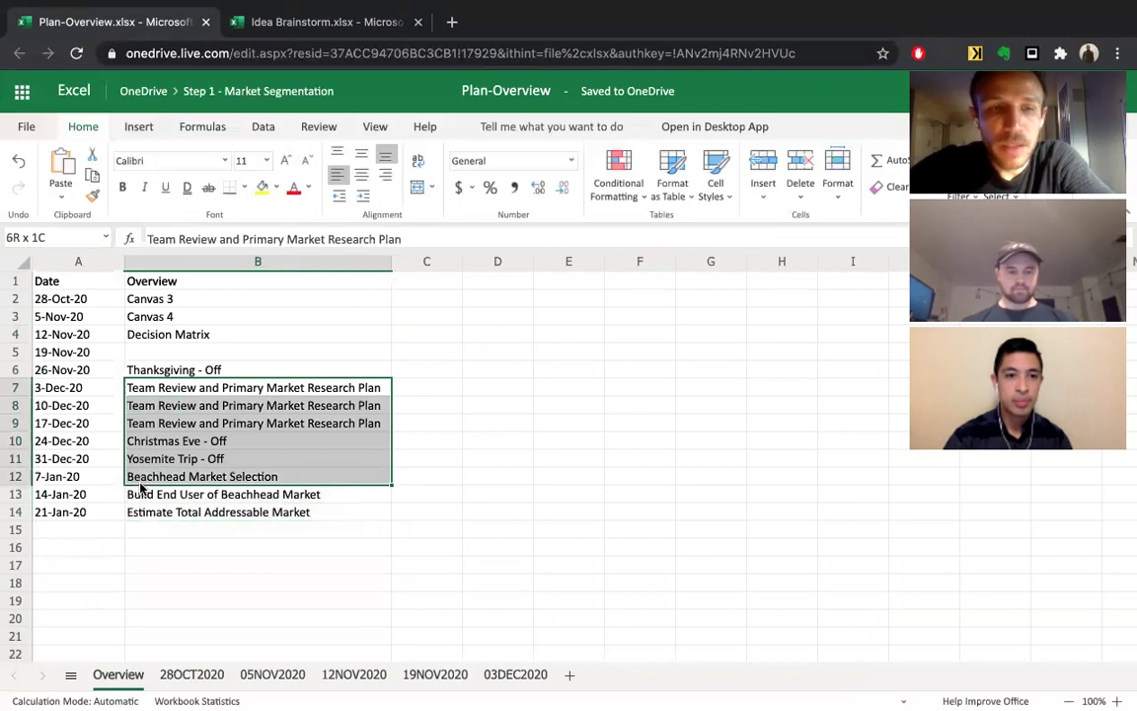
left_click(140, 354)
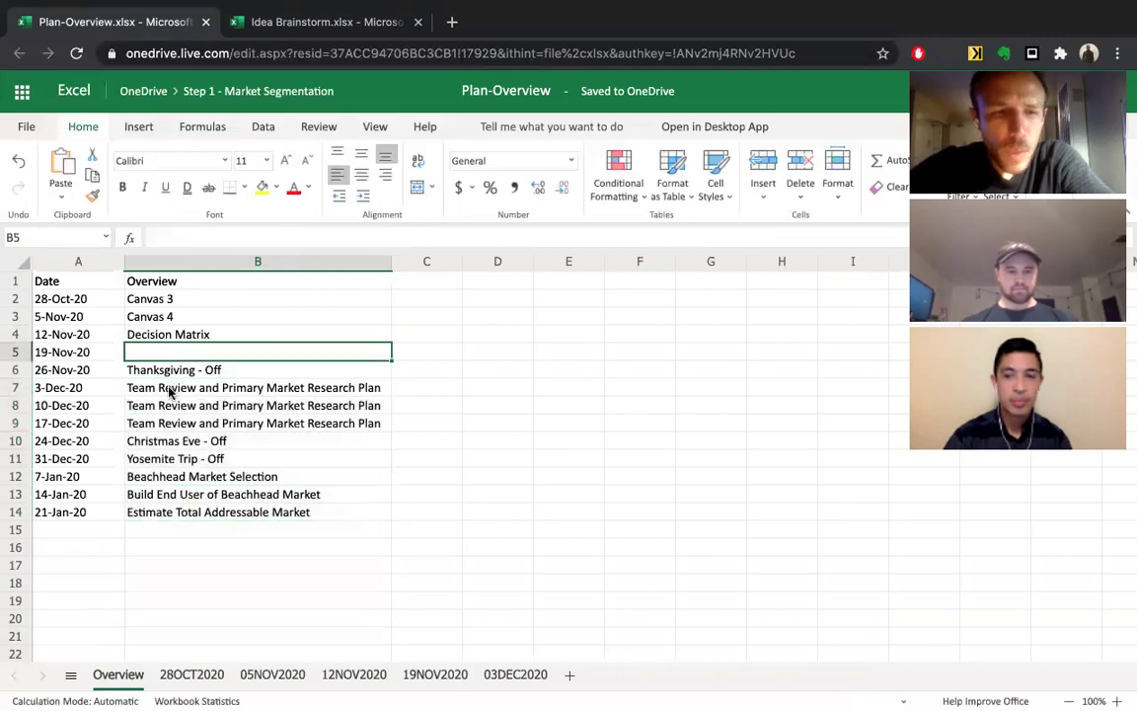
left_click(168, 388)
left_click_drag(169, 392, 160, 360)
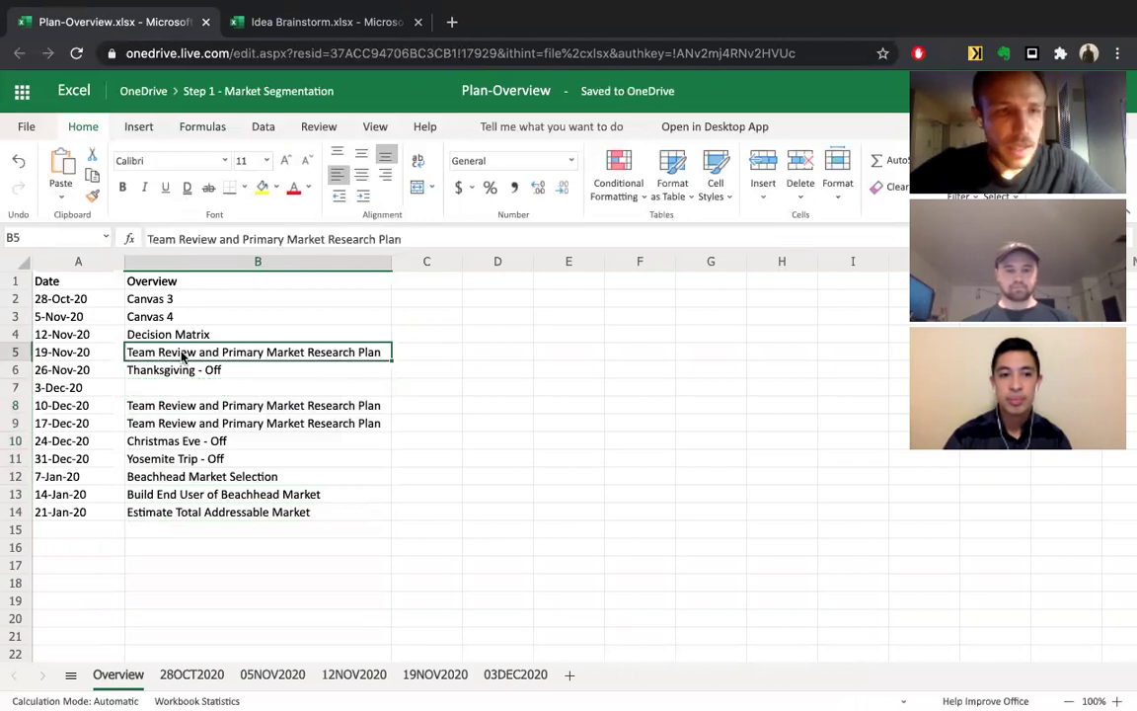
left_click(166, 299)
left_click(164, 319)
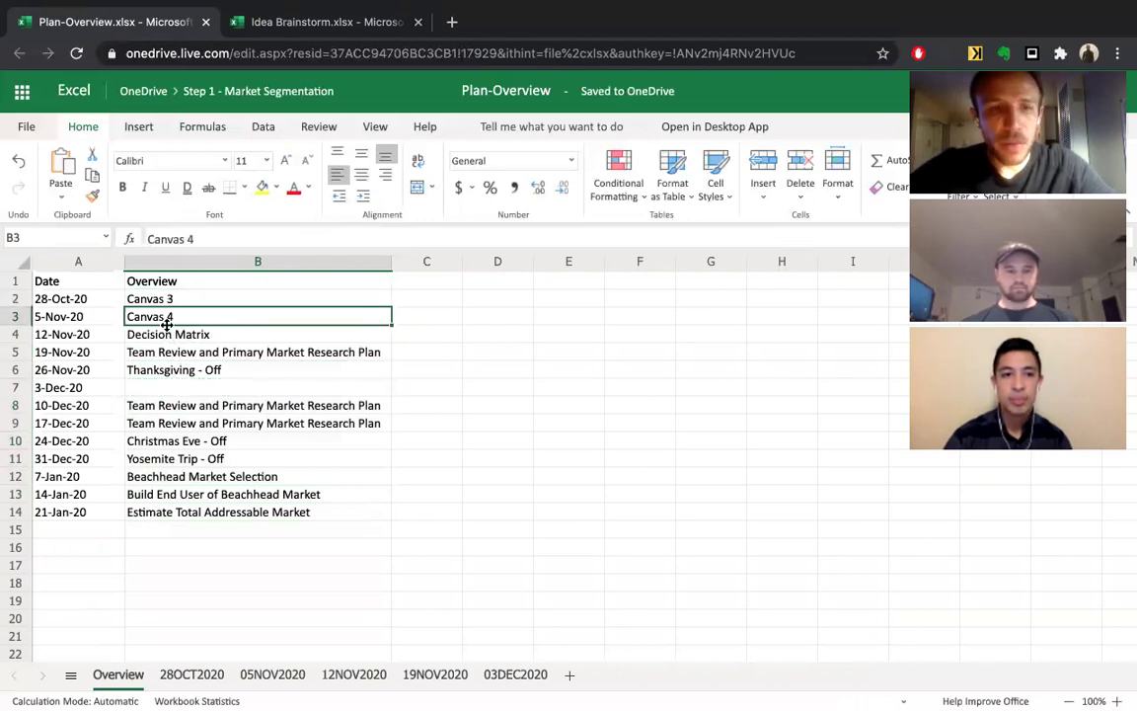
left_click(175, 337)
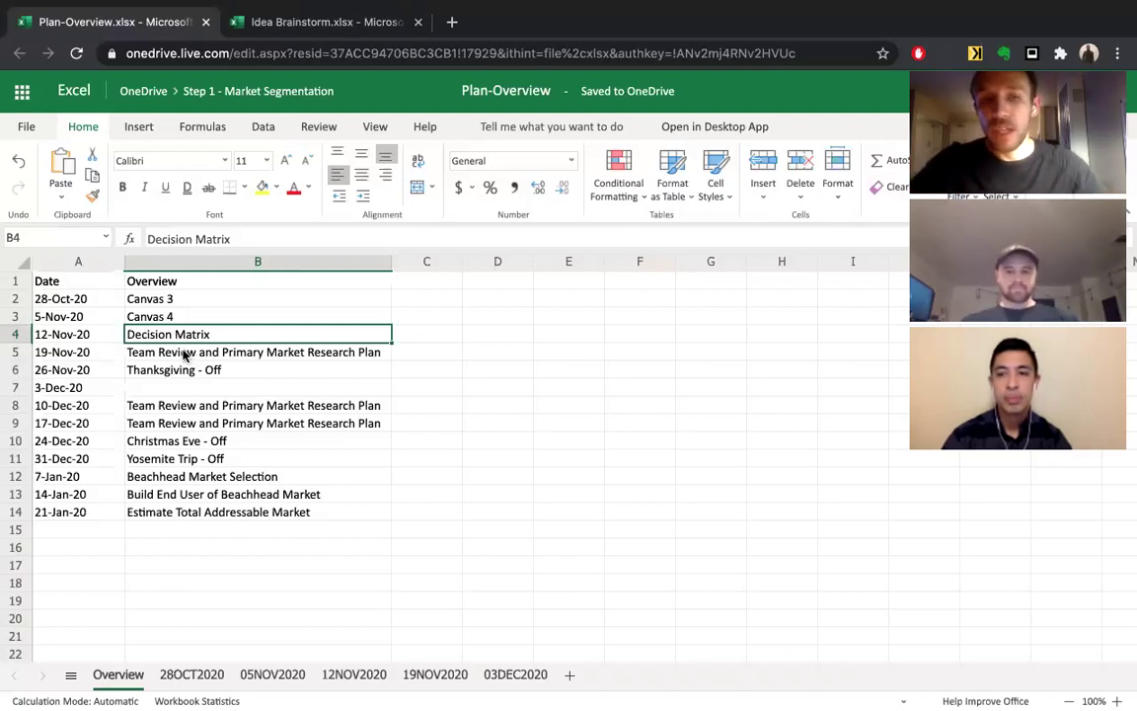
left_click(175, 353)
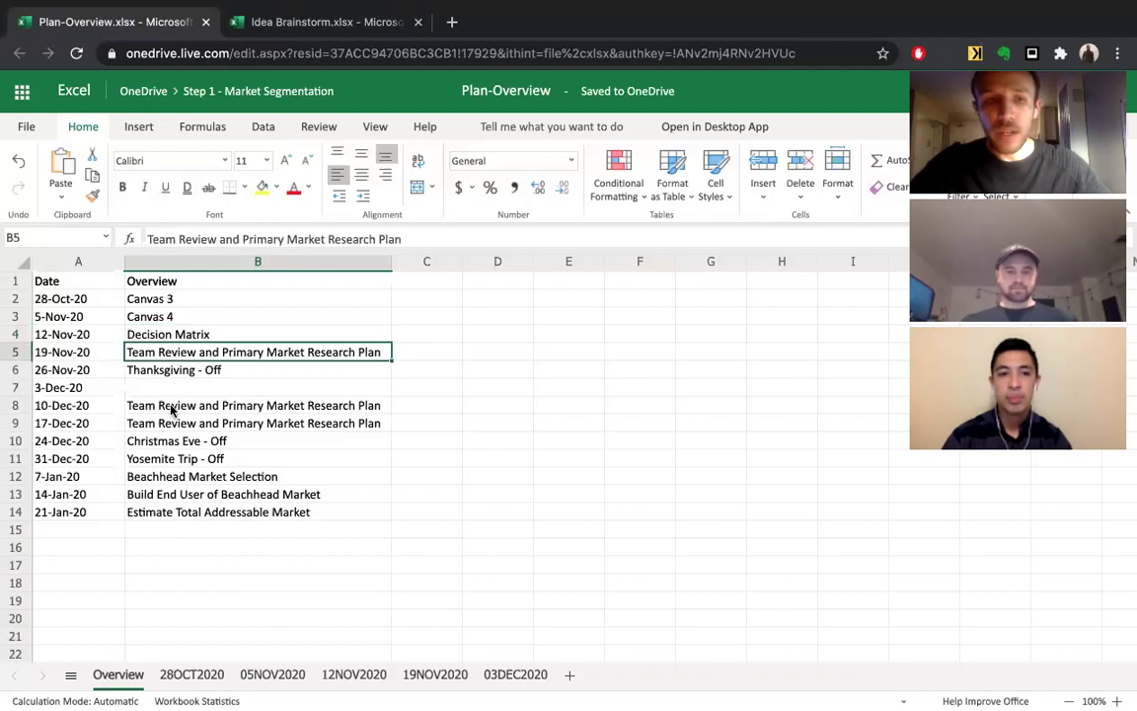
Shorten the 10-Dec-20 entry to "Primary Market Research Plan" and copy it to 3-Dec-20.
double_click(222, 405)
left_click_drag(222, 405, 125, 405)
key("BackSpace")
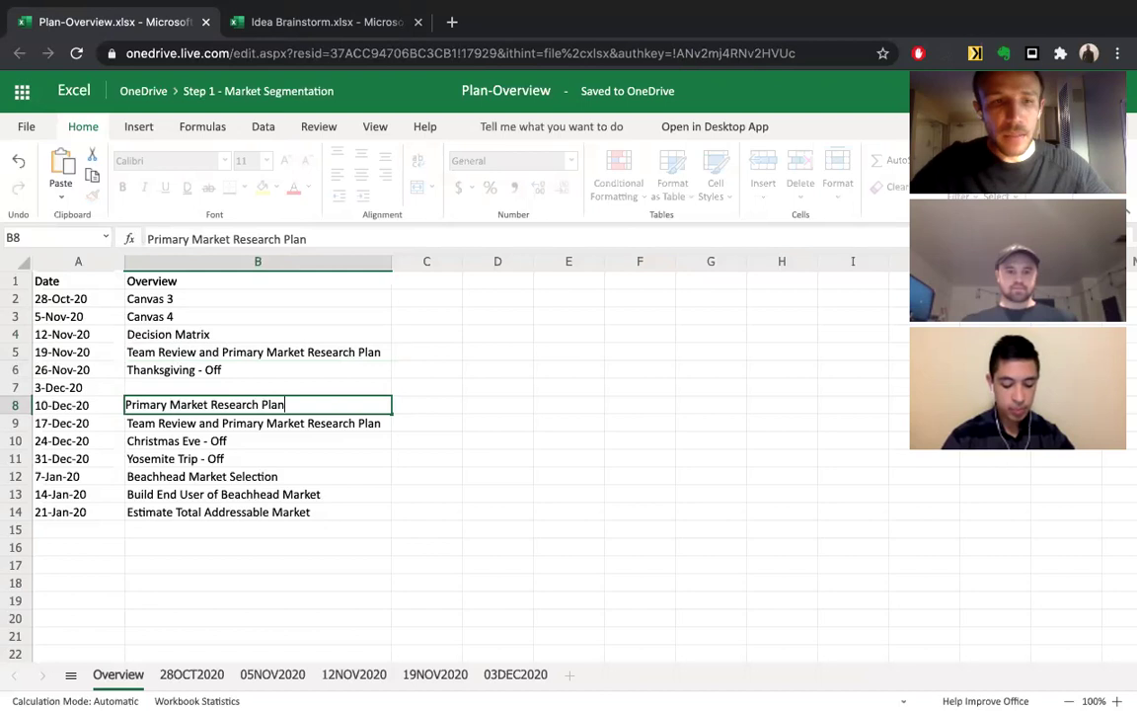
key("ctrl+Return")
key("ctrl+c")
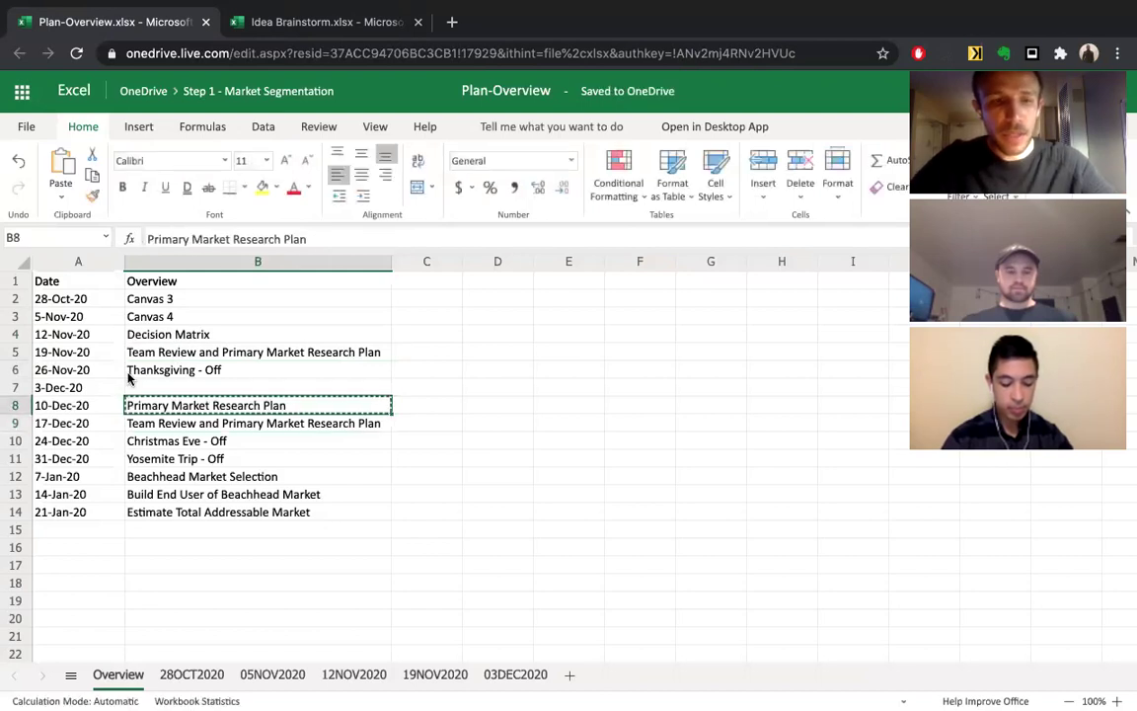
left_click(137, 388)
key("ctrl+v")
Clear the Overview entry for 17-Dec-20 and select the 19-Nov-20 entry.
left_click(158, 426)
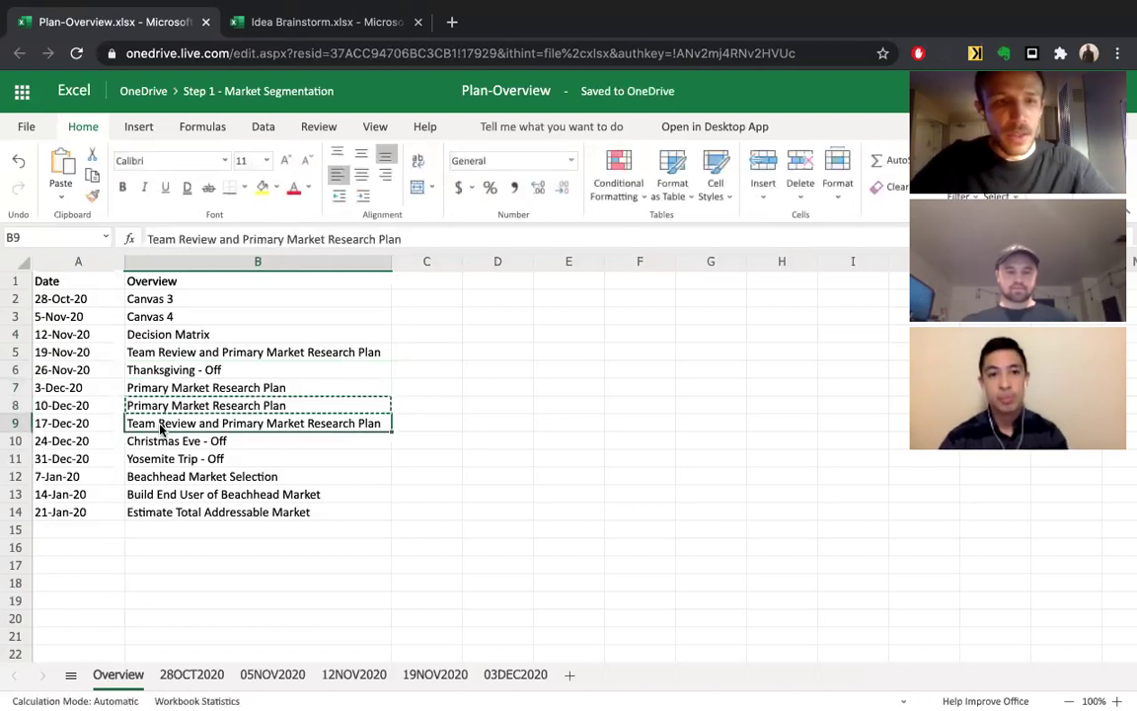
key("Delete")
left_click(200, 352)
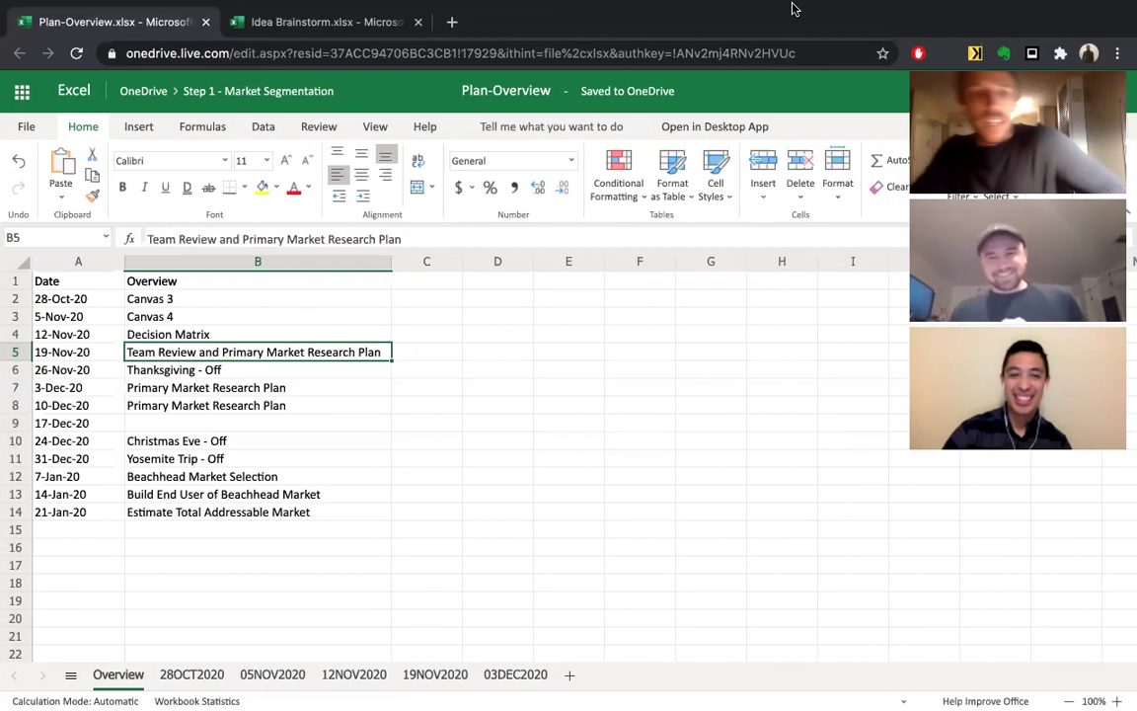
mouse_move(795, 6)
key("ctrl+Left")
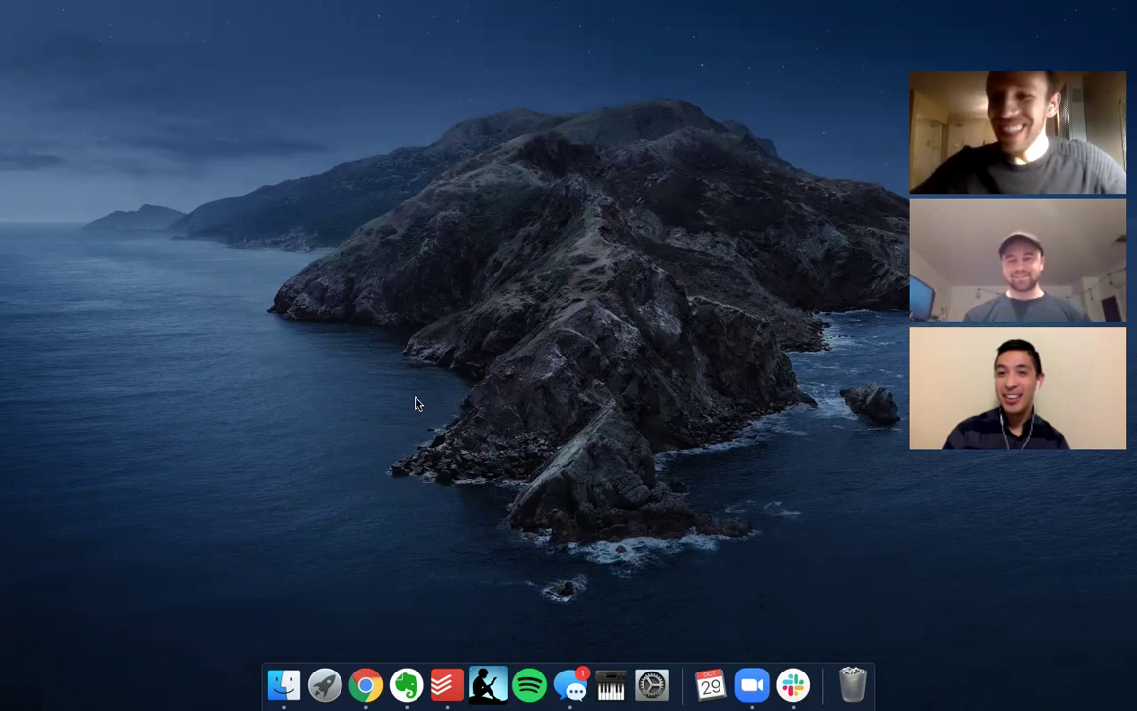
key("ctrl+Right")
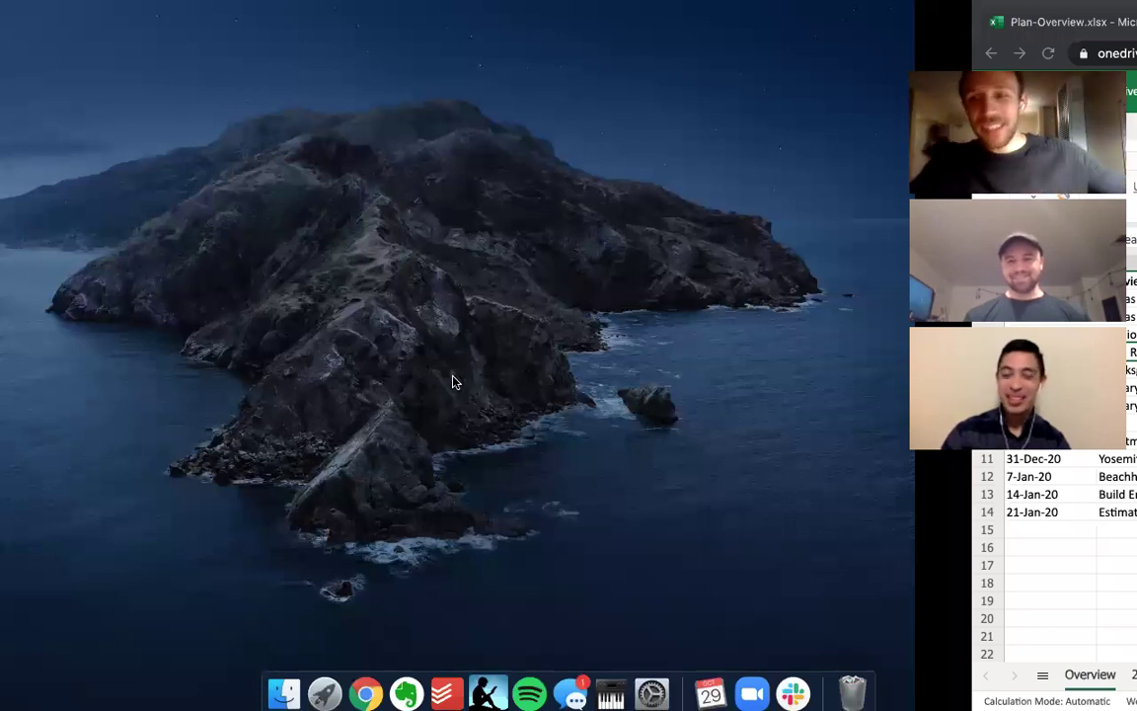
key("ctrl+Right")
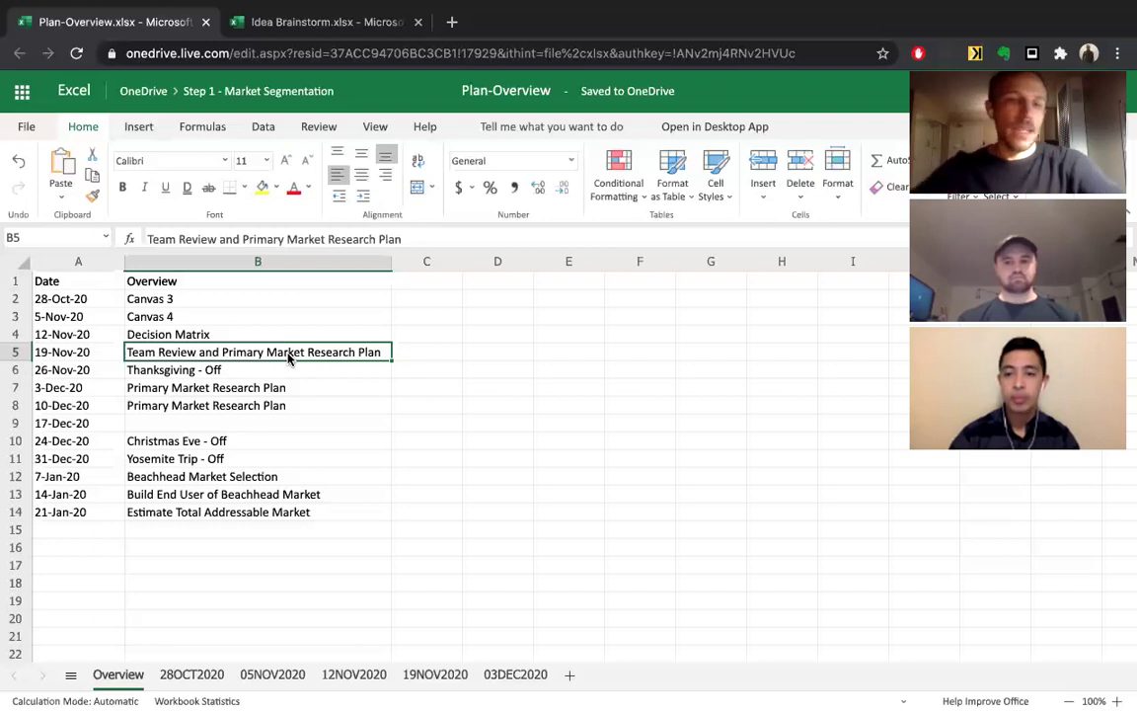
Examine the revised schedule, covering the December research dates, the January market steps, Canvas 3 and 4, and the Decision Matrix.
left_click(215, 388)
left_click(200, 410)
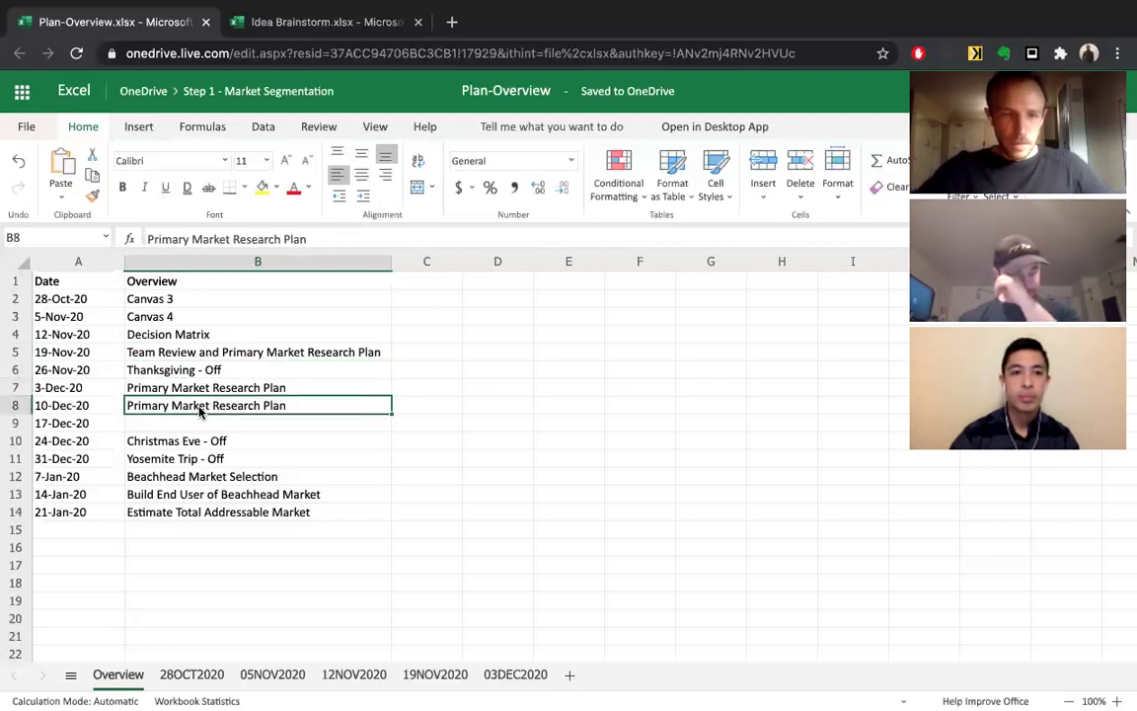
left_click(148, 423)
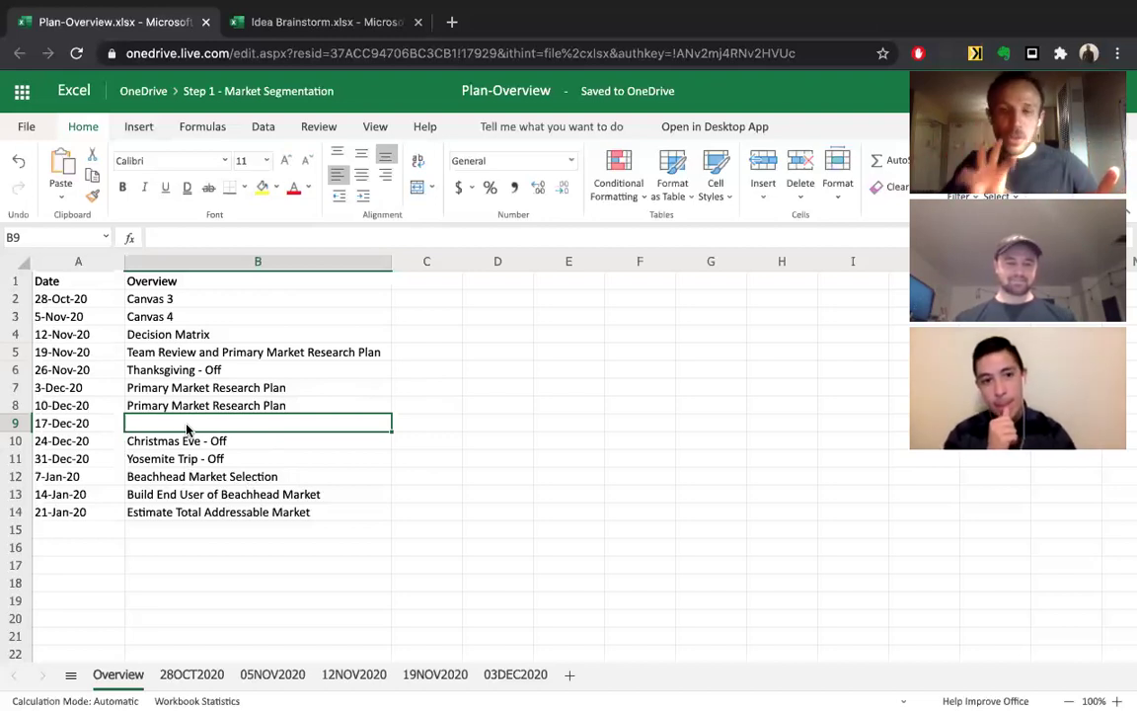
left_click(221, 497)
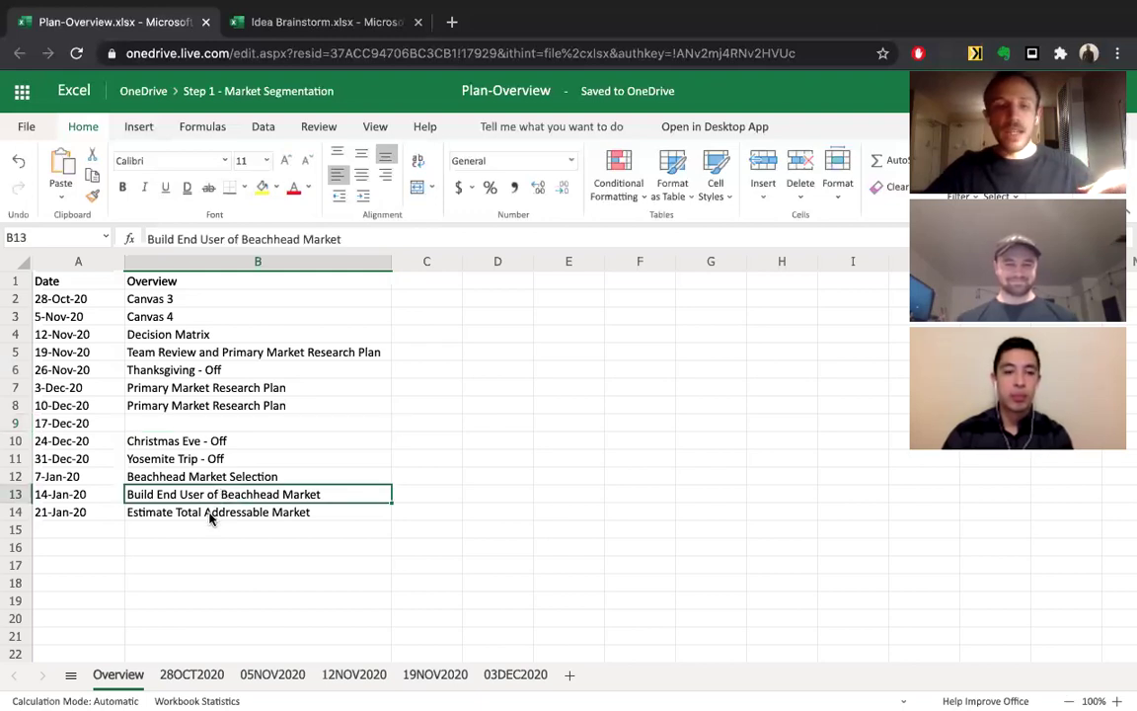
left_click(211, 518)
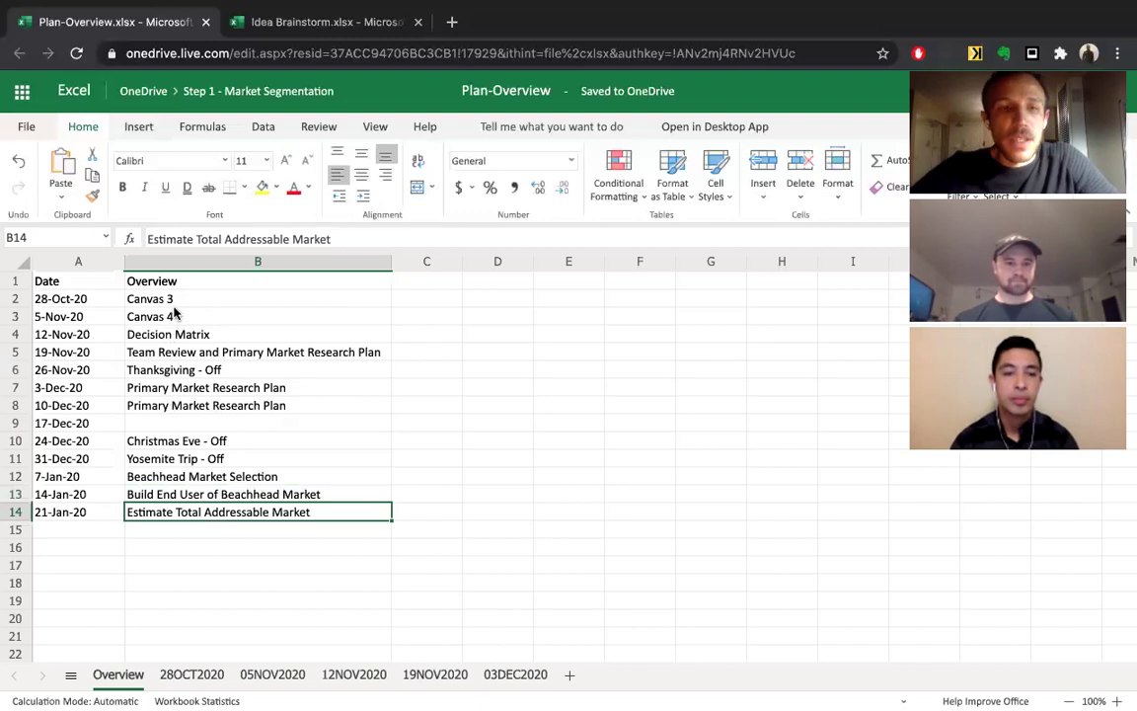
left_click(144, 388)
left_click_drag(144, 388, 143, 424)
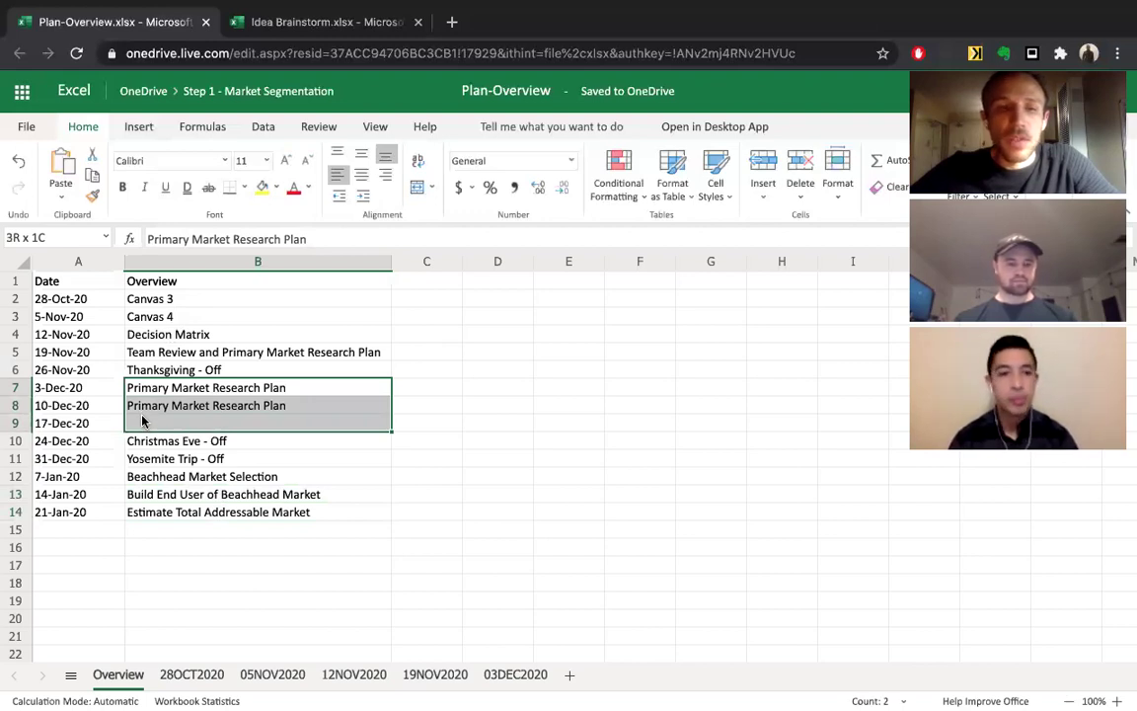
left_click_drag(142, 424, 143, 423)
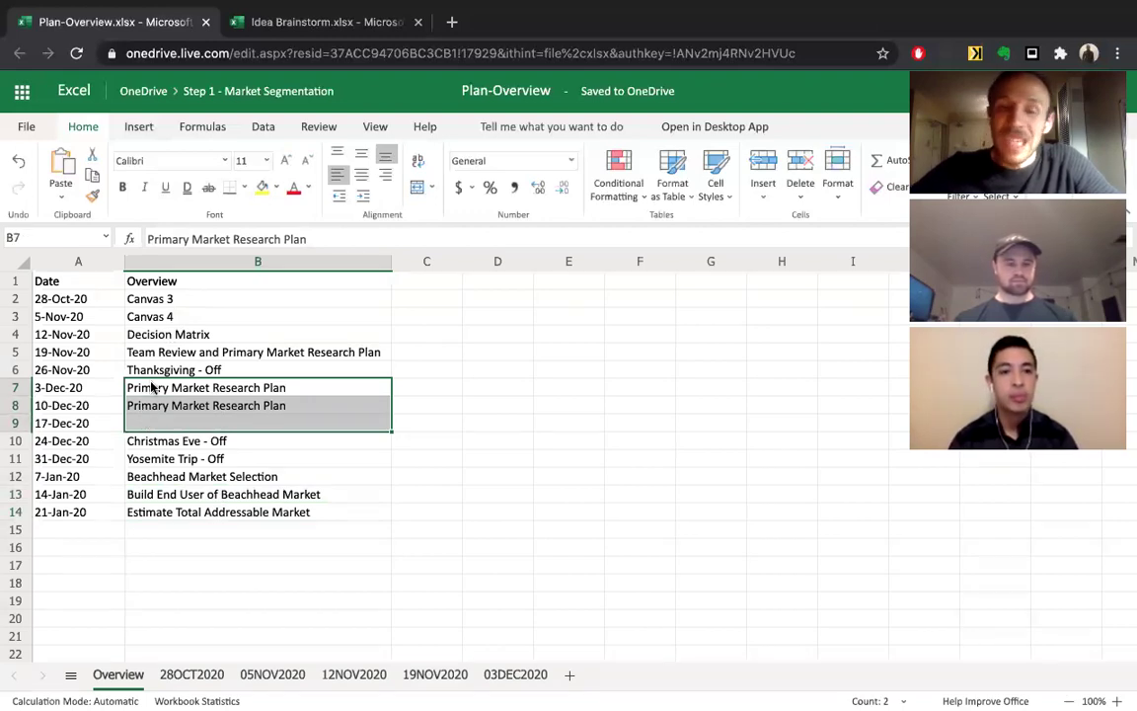
left_click_drag(168, 296, 167, 310)
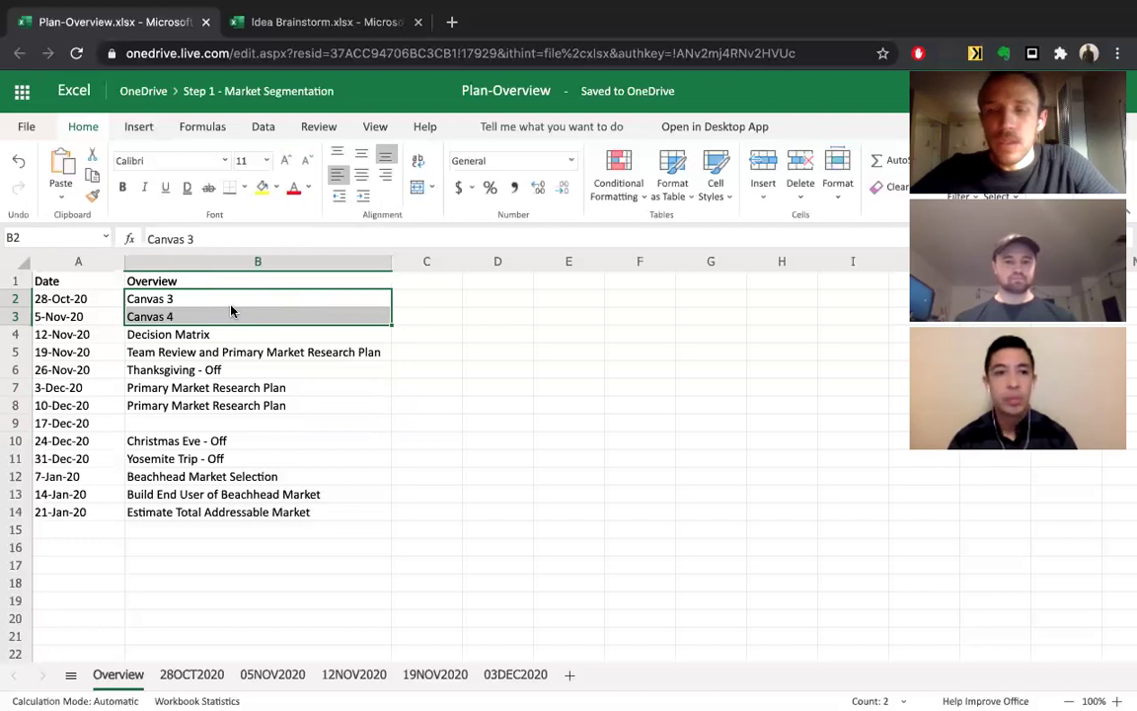
left_click(184, 335)
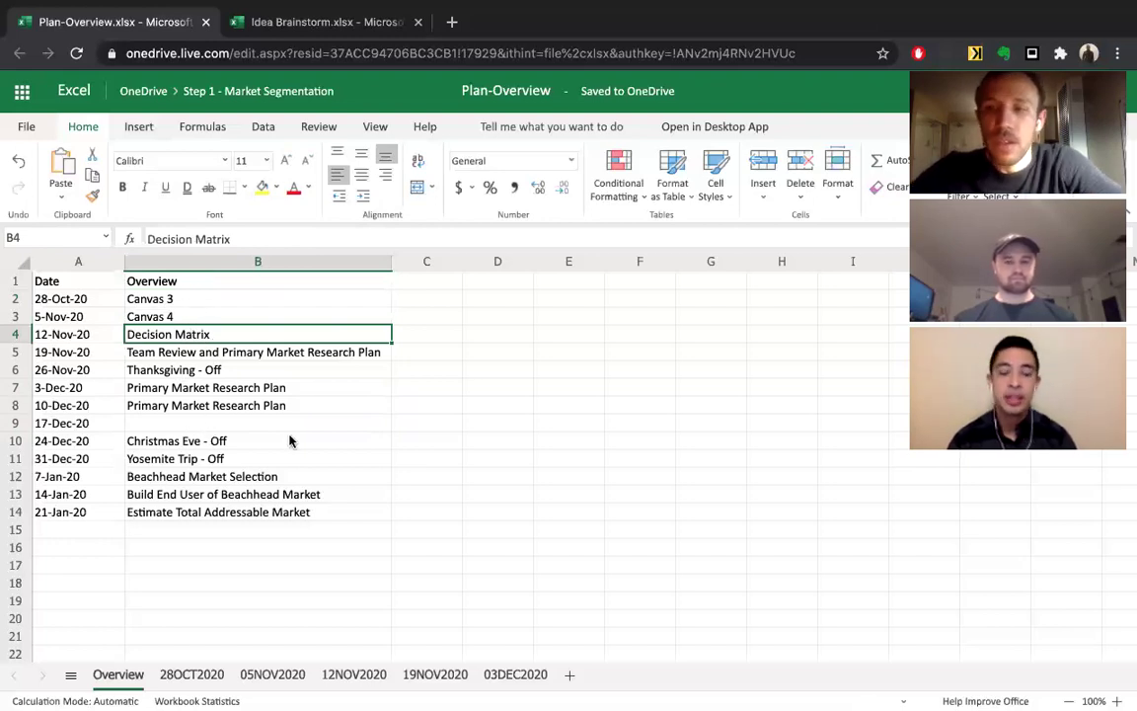
Check today's date in the system clock against the Canvas 3 entry in the schedule.
left_click(246, 302)
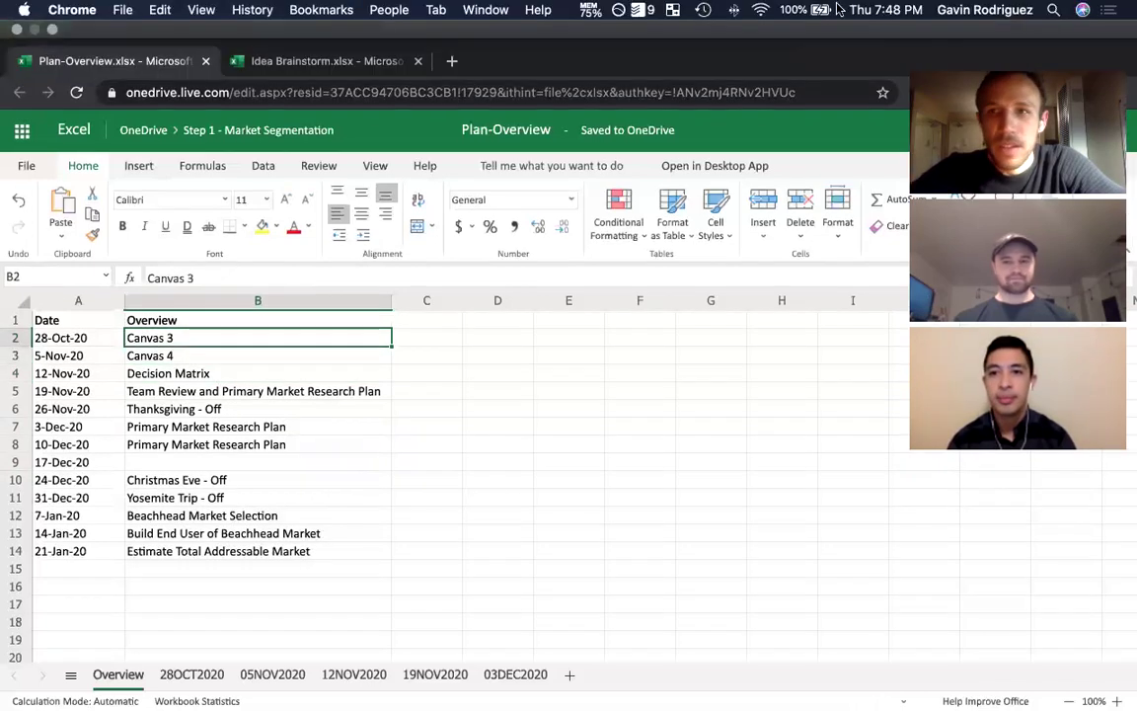
left_click(864, 10)
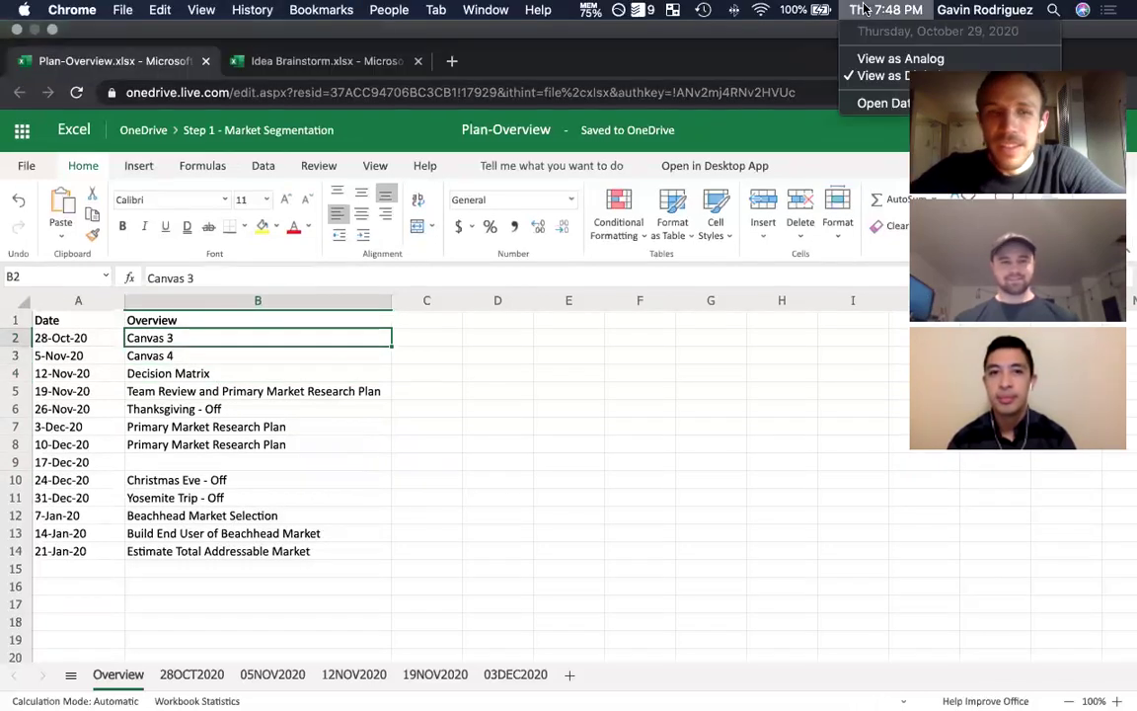
left_click(424, 370)
In Idea Brainstorm, check the two selected ideas on the Idea List against the Canvas 3 sheet, ending on Canvas 3.
left_click(340, 21)
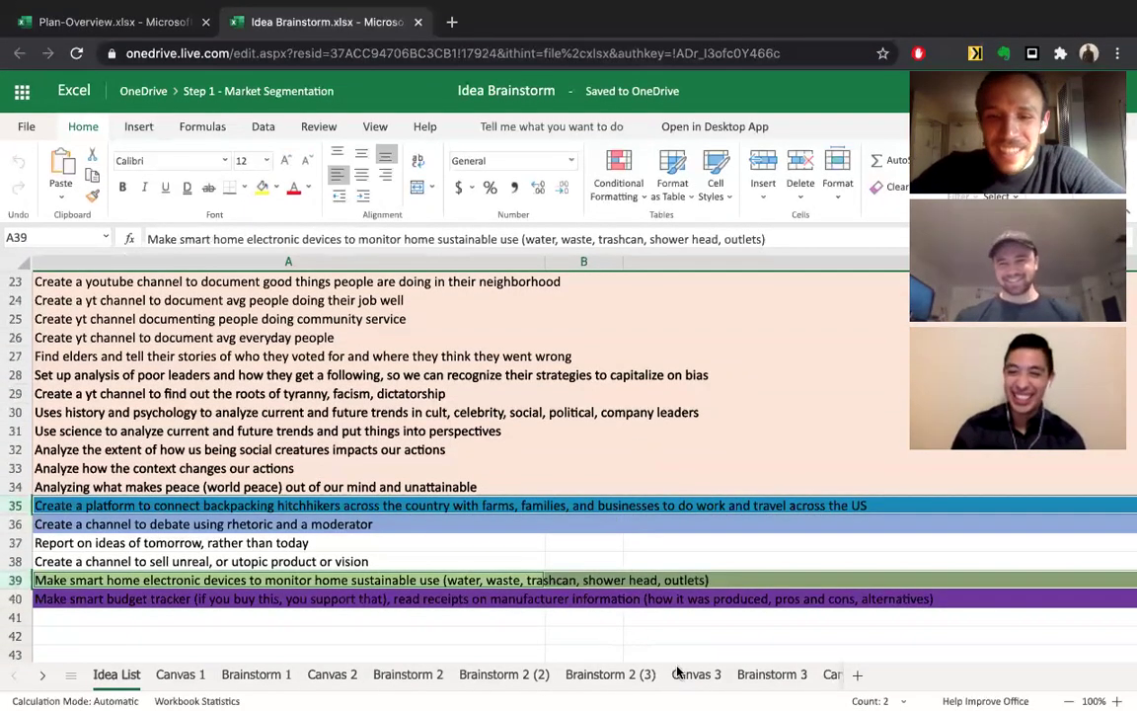
left_click(694, 675)
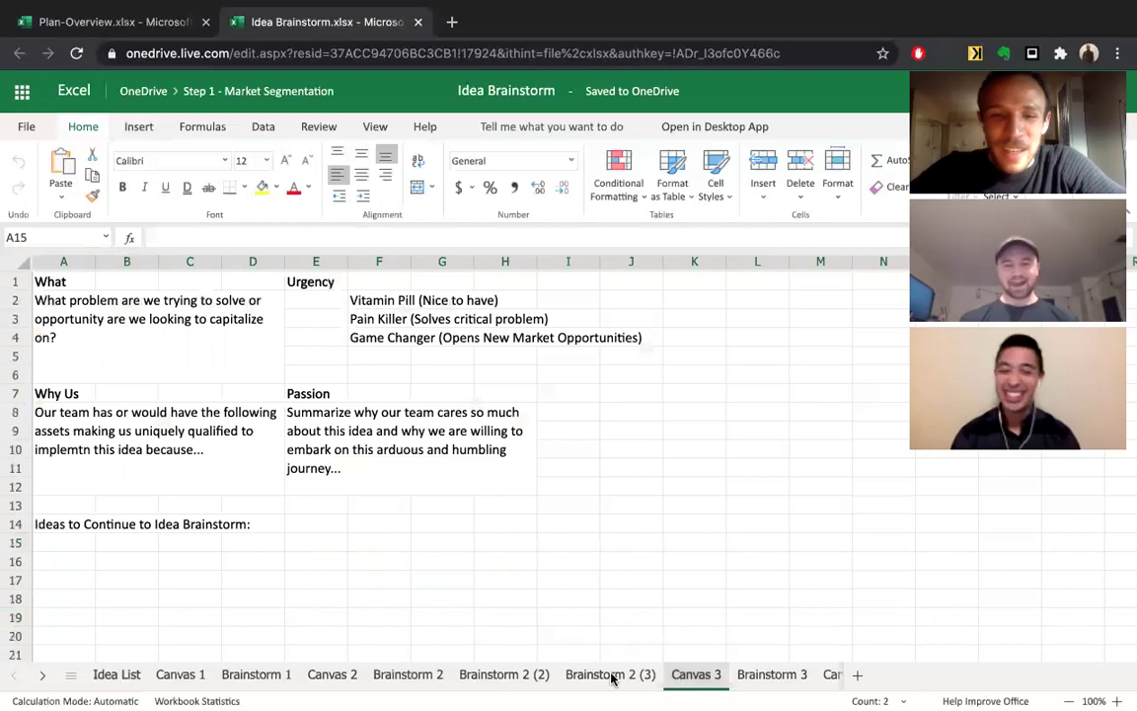
left_click(117, 675)
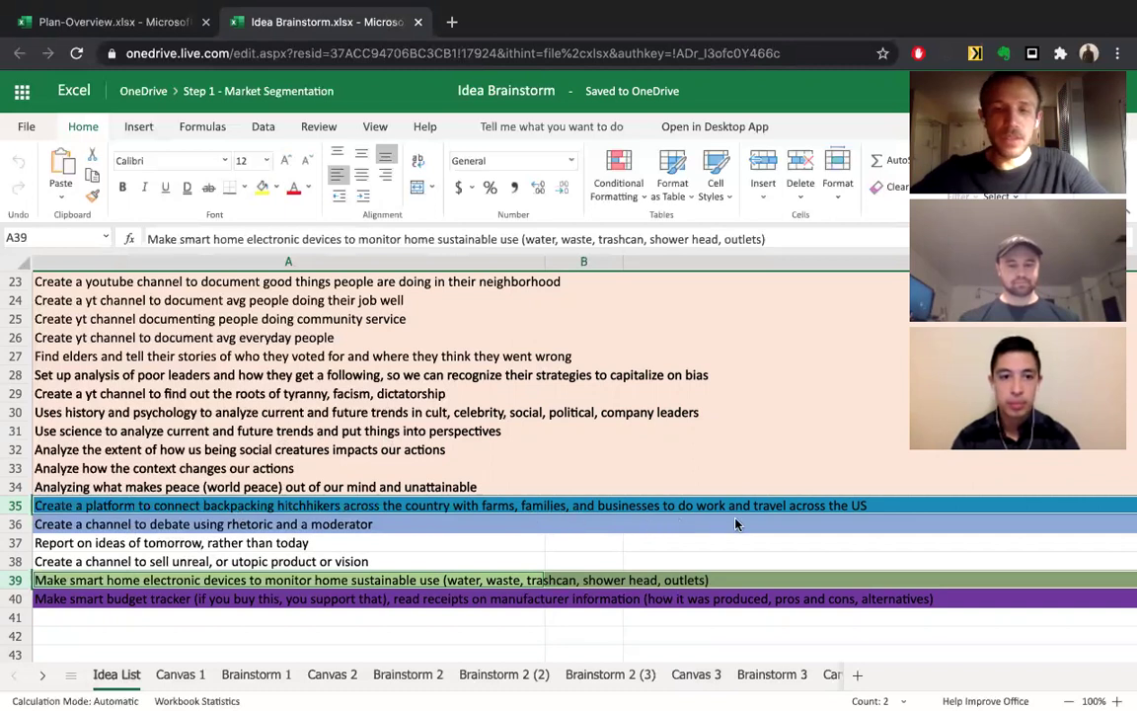
left_click(696, 675)
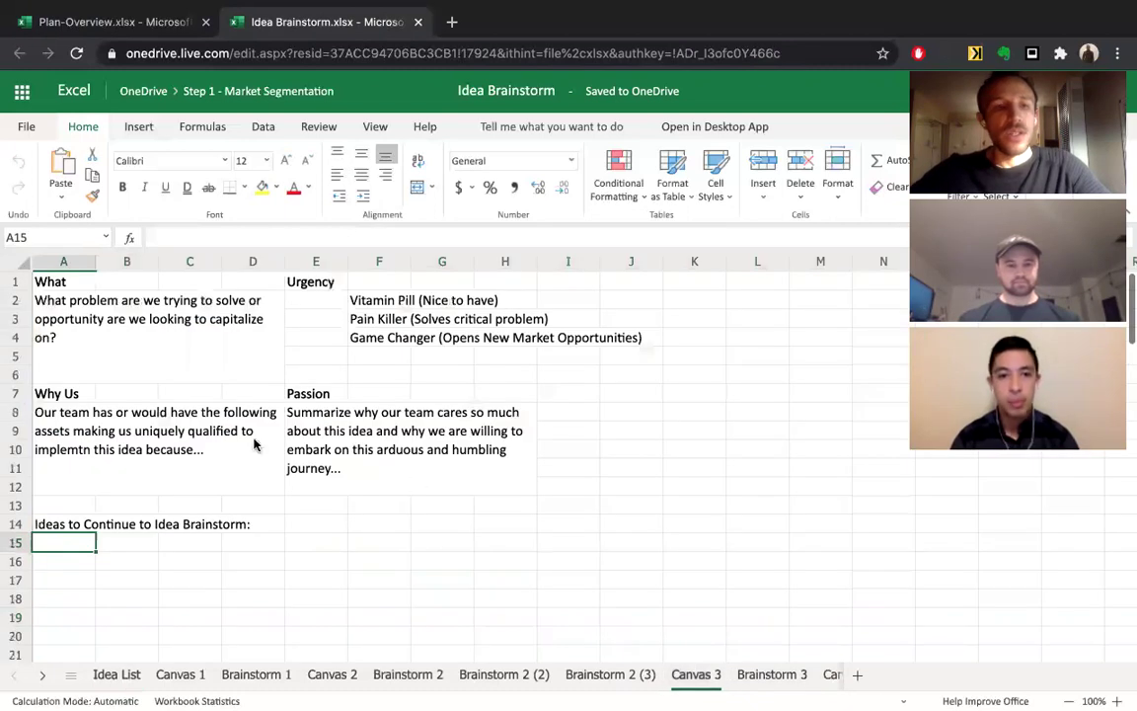
Start an answer with "Solve" below the question in the What section of Canvas 3.
double_click(116, 353)
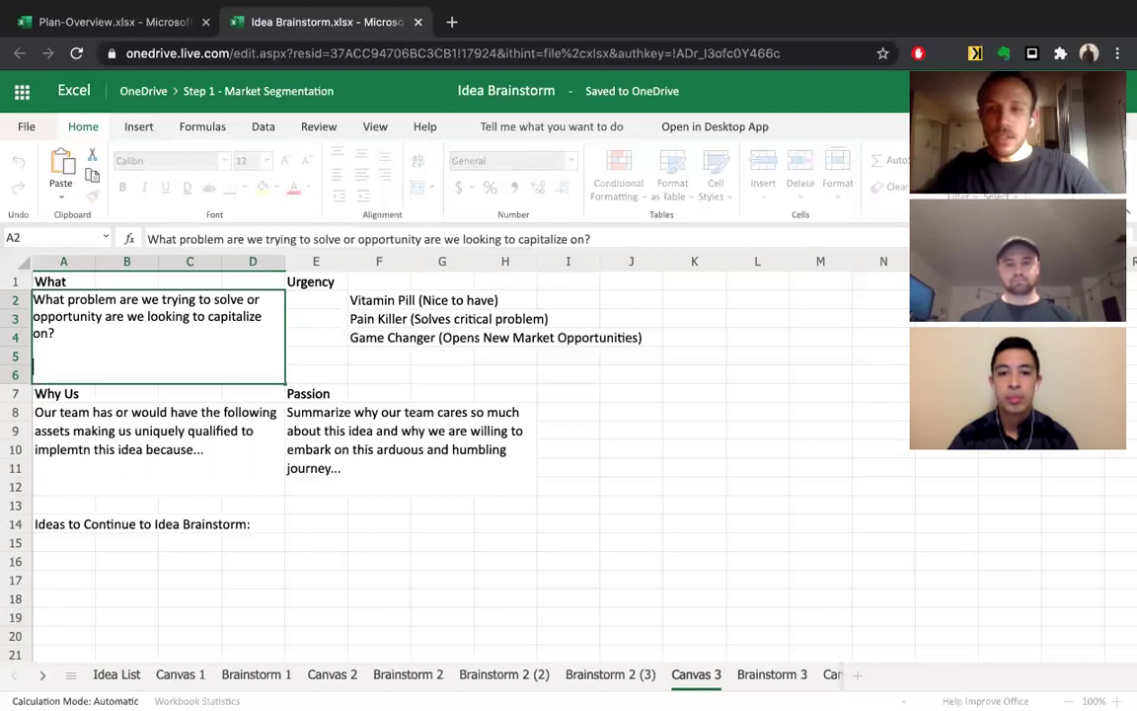
type("Solve")
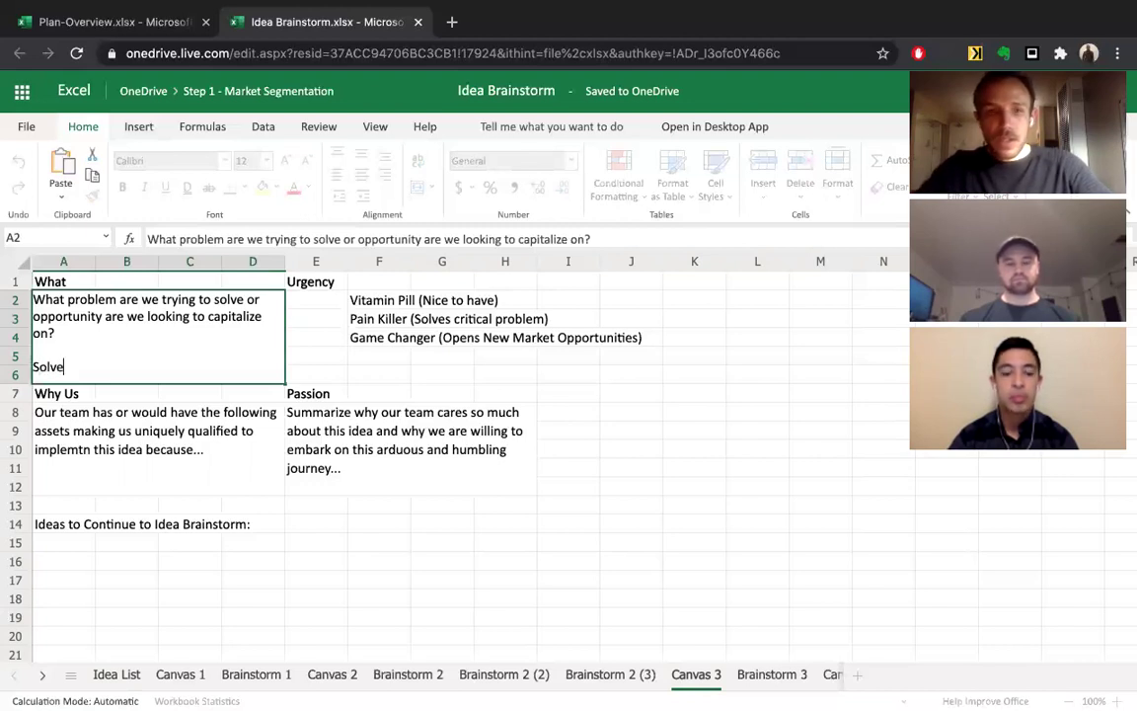